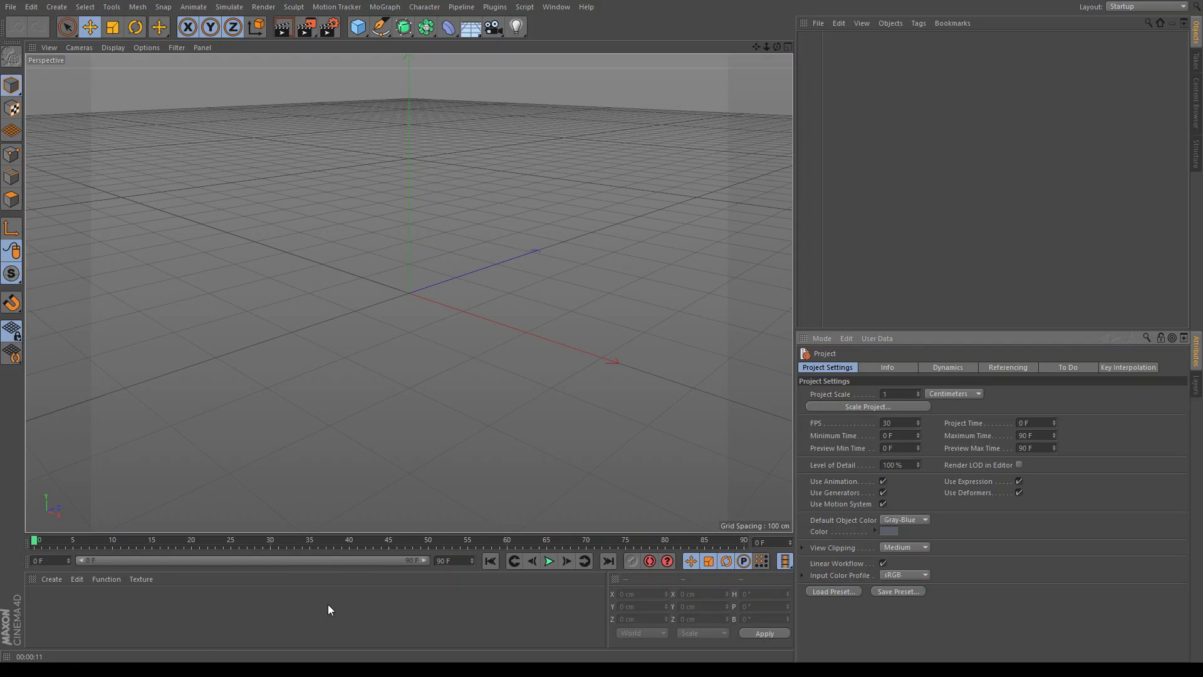
Create a new material and add a GGX layer to its reflectance
double_click(214, 616)
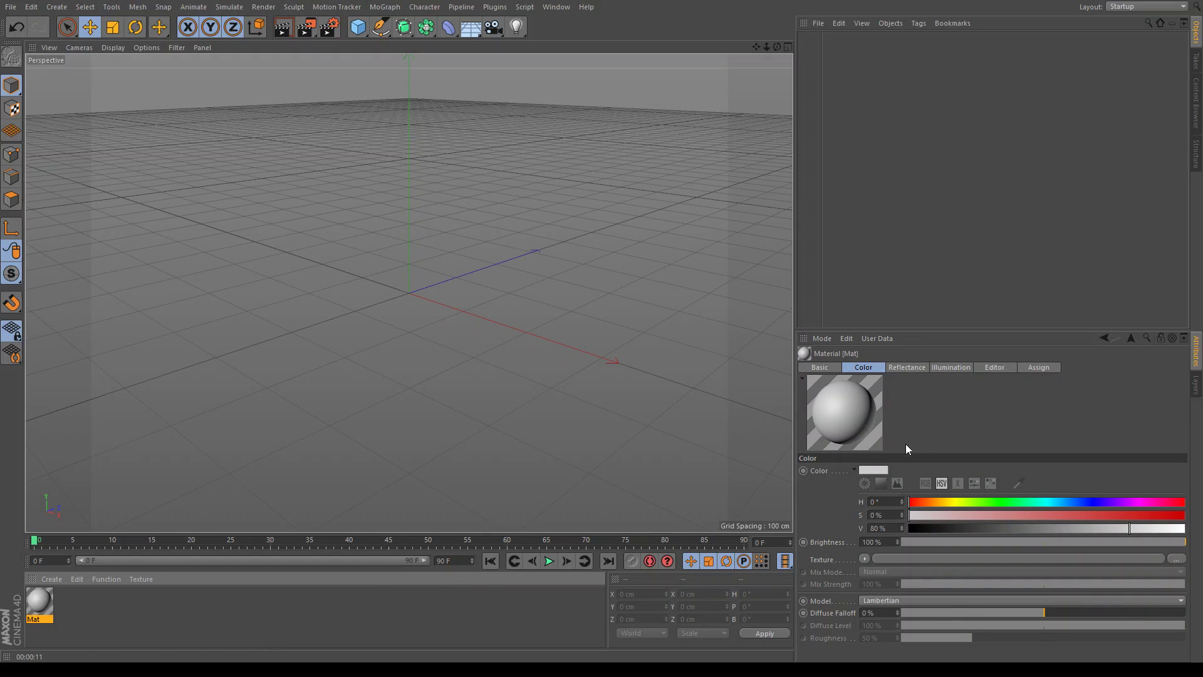
click(910, 369)
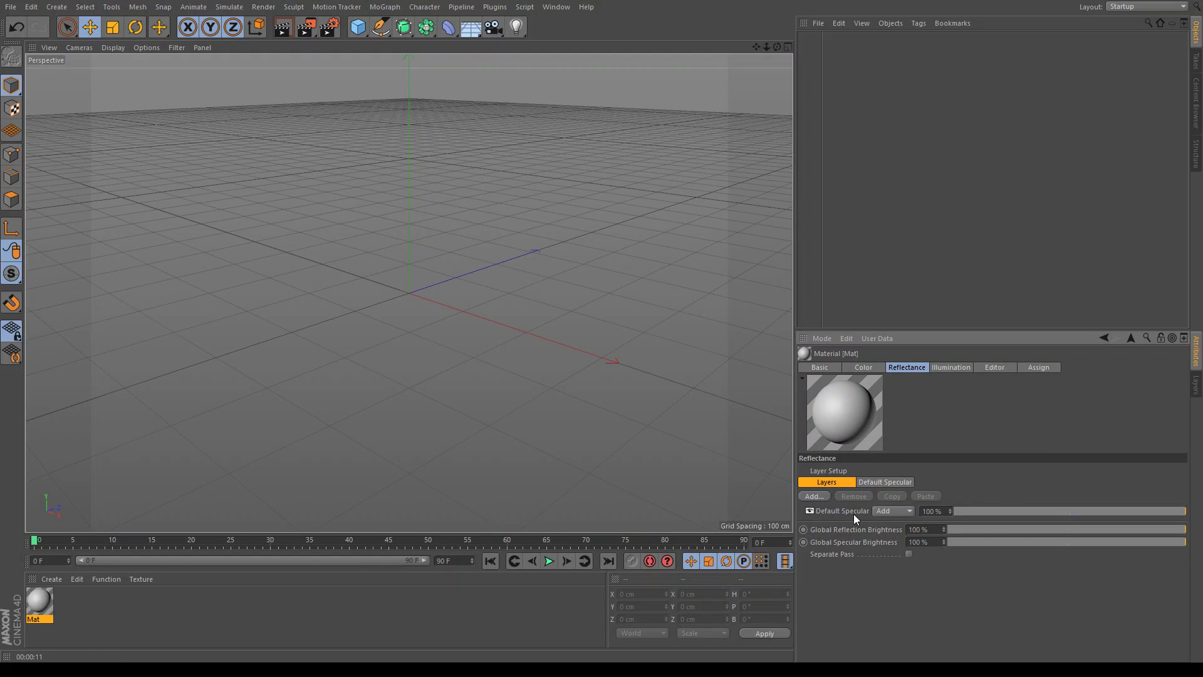
scroll(999, 592, down, 5)
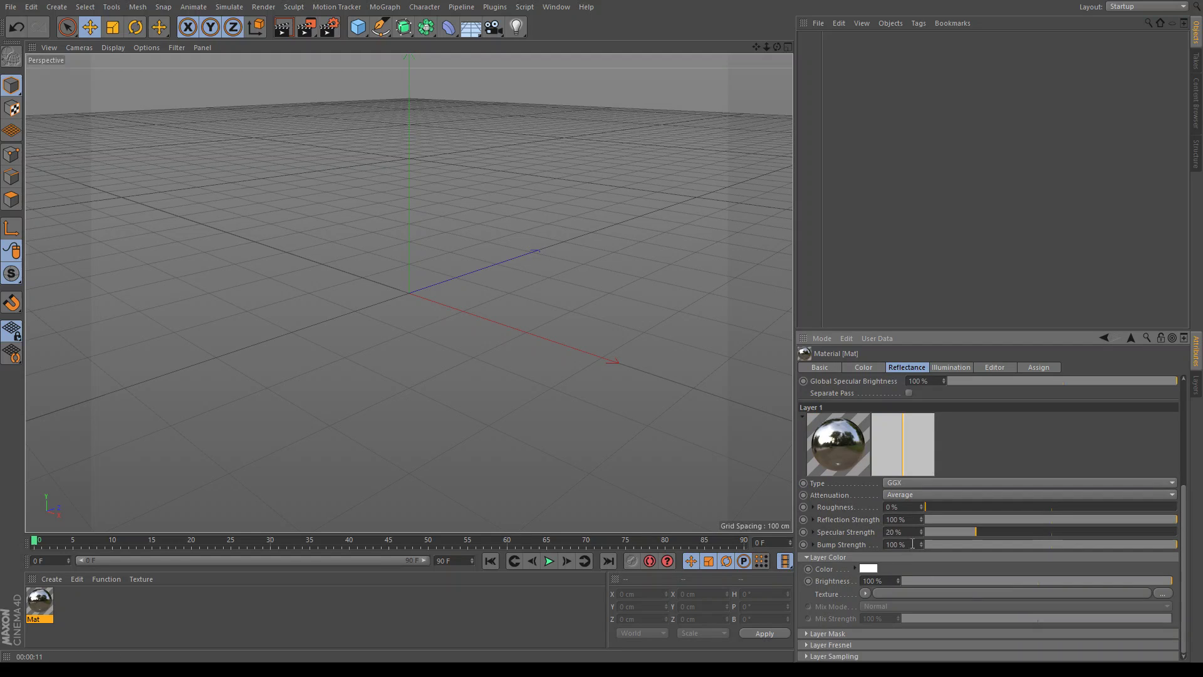
Set the GGX layer's roughness to 10%, reflection strength to 50% and specular strength to 0%
click(949, 507)
drag(953, 520, 1056, 531)
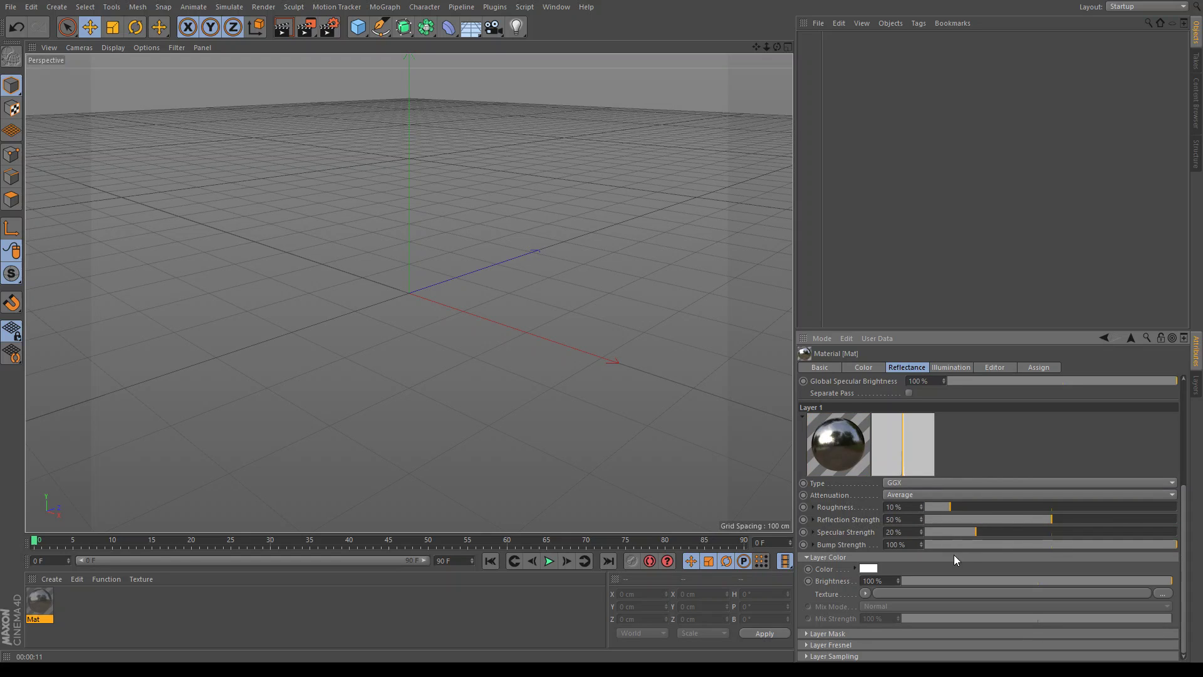
drag(963, 533, 818, 532)
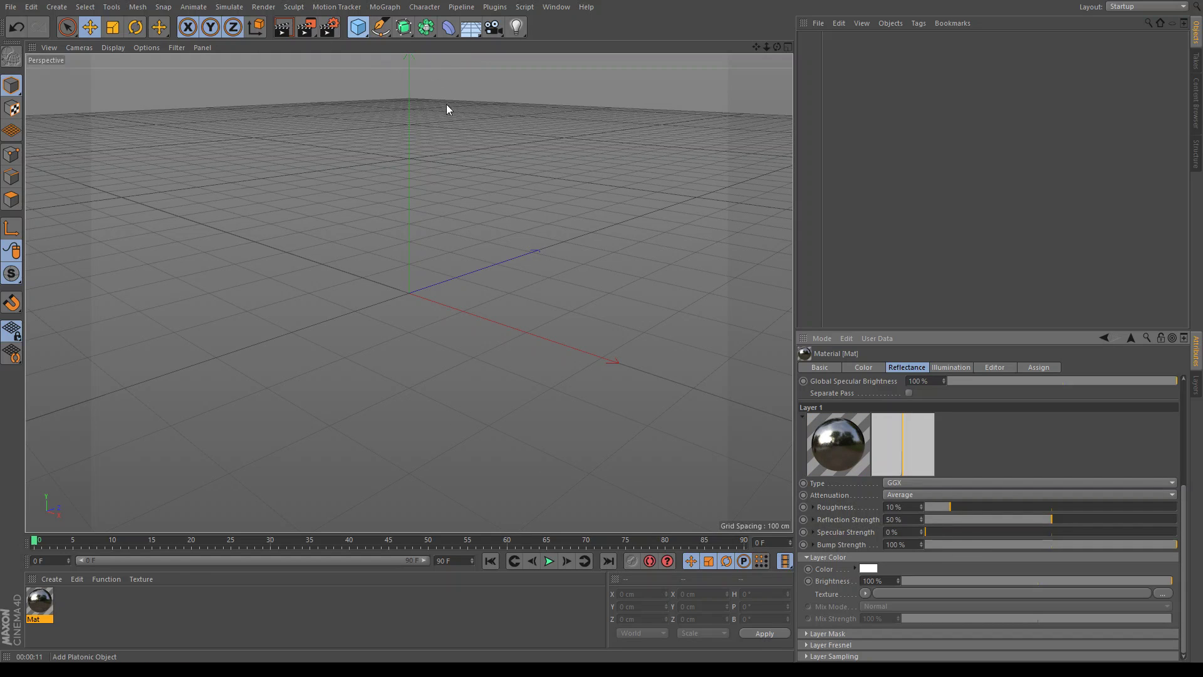
Add a tube with an inner radius of about 157 cm and a 5 cm fillet with 10 segments
click(599, 91)
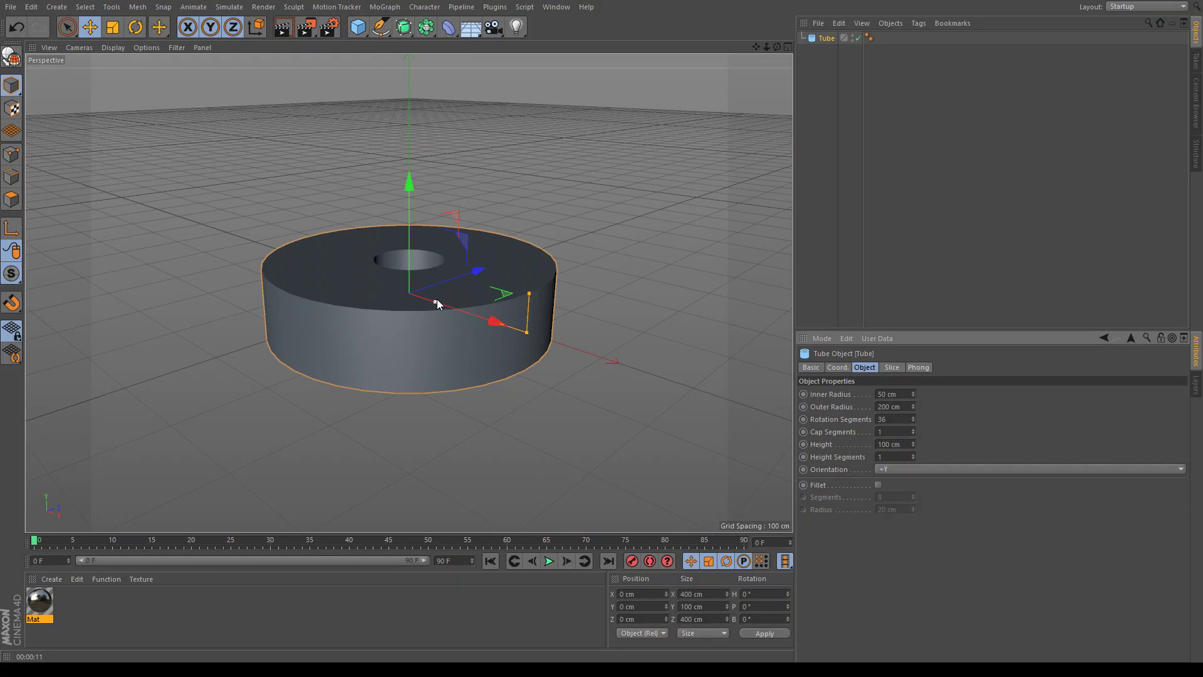
drag(438, 300, 496, 337)
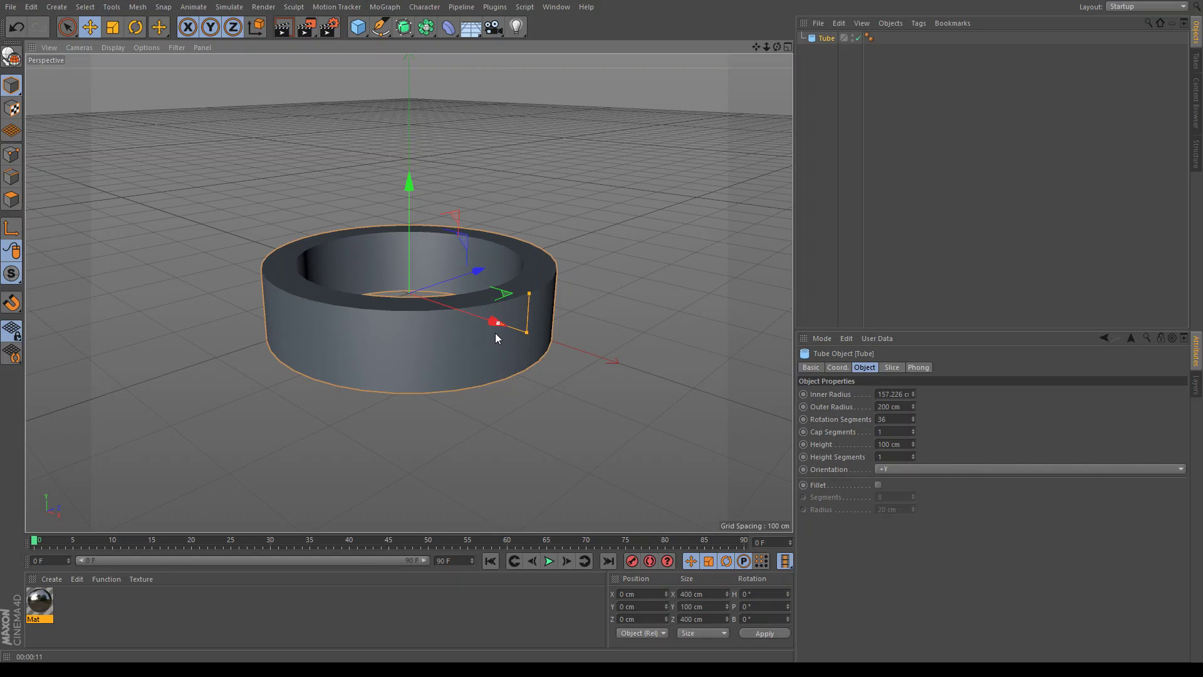
click(878, 485)
drag(900, 510, 627, 487)
text(5)
key(Return)
double_click(889, 496)
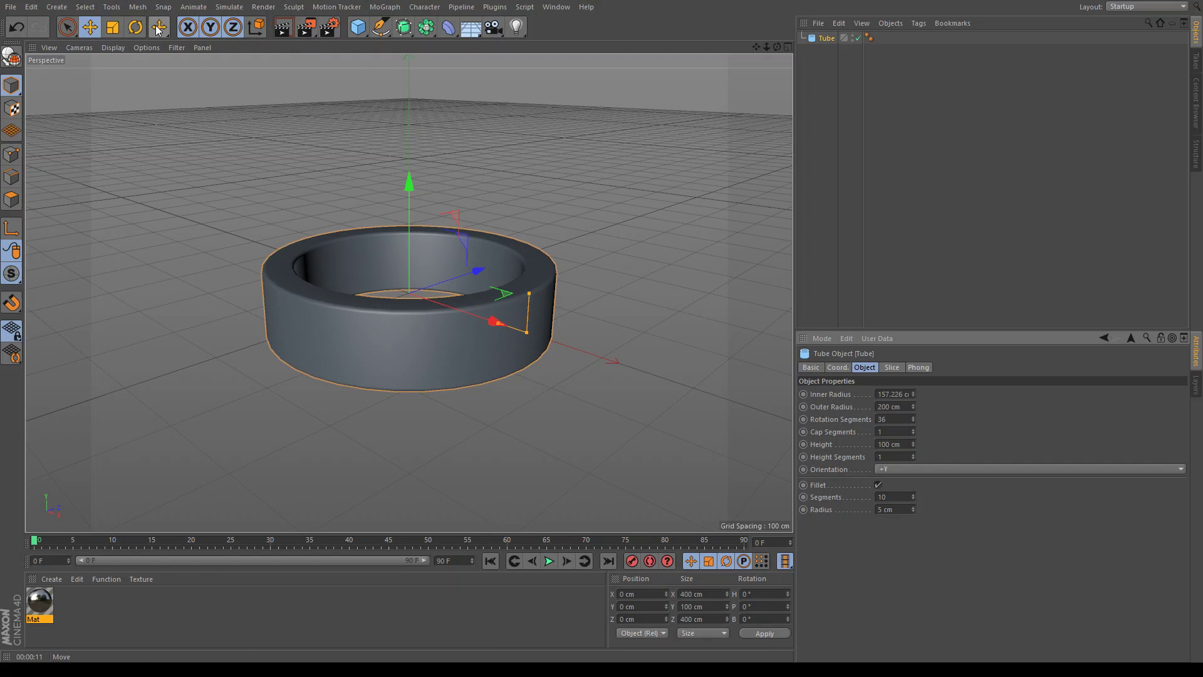
Rotate the tube to a bank of about 36° and move it to about X 145 cm, Y 198 cm
click(135, 27)
drag(432, 251, 469, 288)
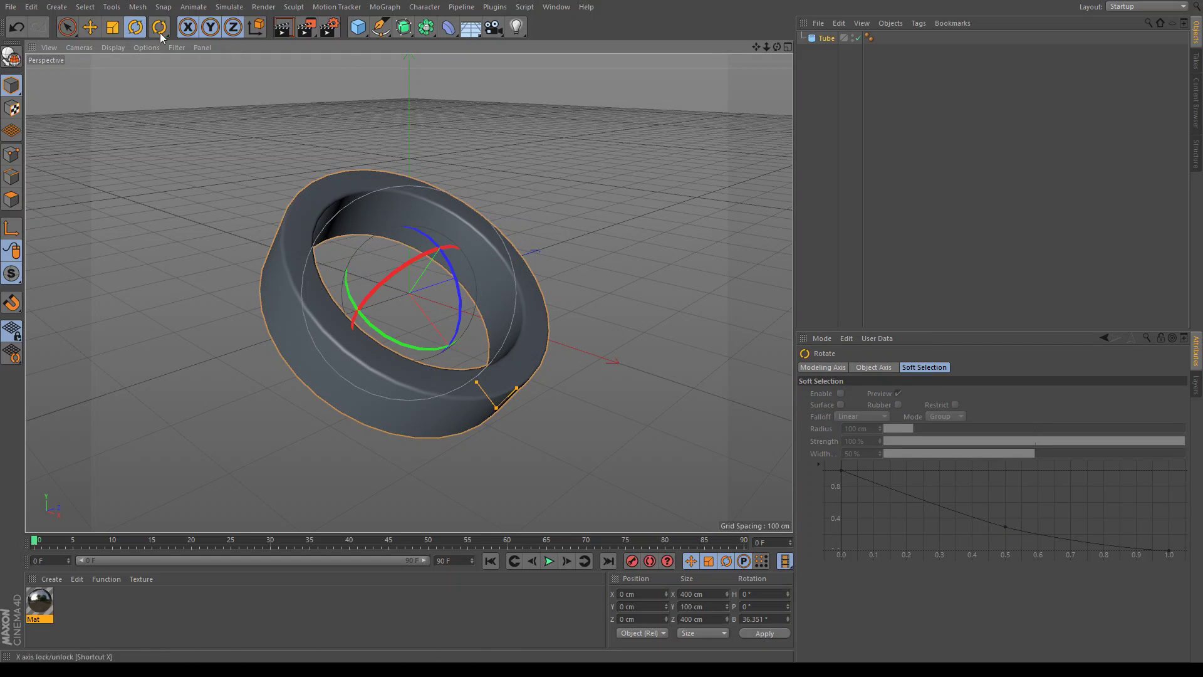
key(e)
drag(448, 247, 687, 107)
Duplicate the tube, rotate the copy to about H 54°, P -48°, B 62° and move it to about X 300, Y 190, Z -44 cm
key(ctrl+c)
key(ctrl+v)
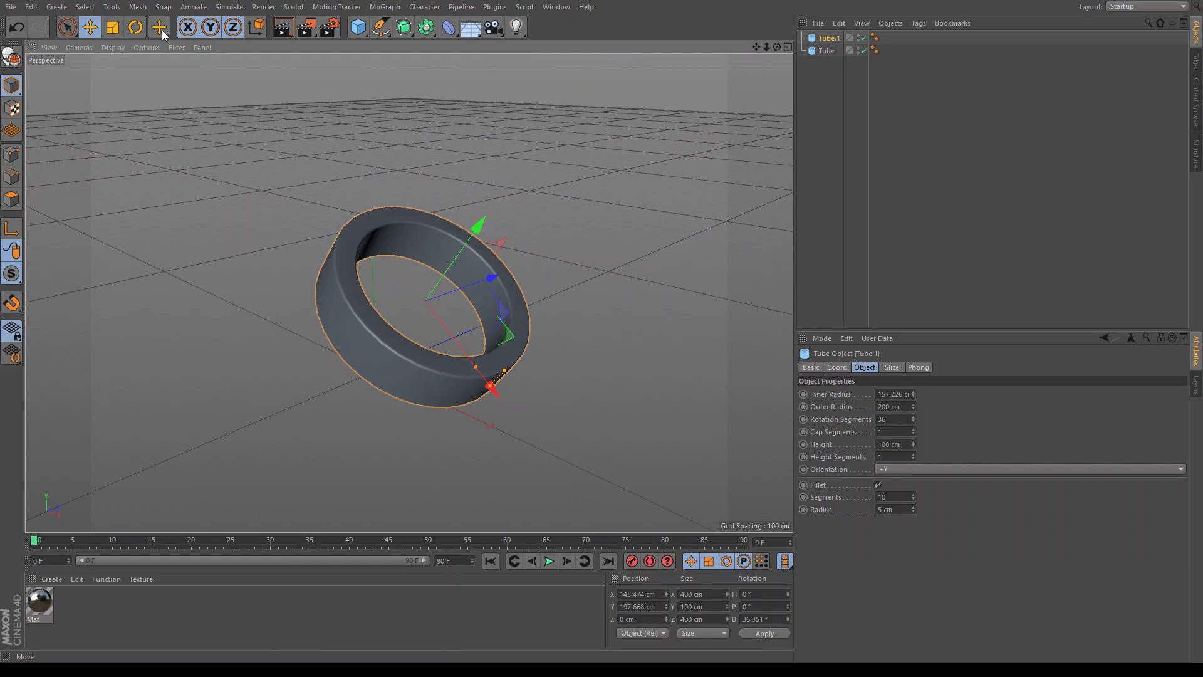
click(137, 28)
drag(452, 277, 501, 244)
click(94, 30)
drag(471, 354, 455, 326)
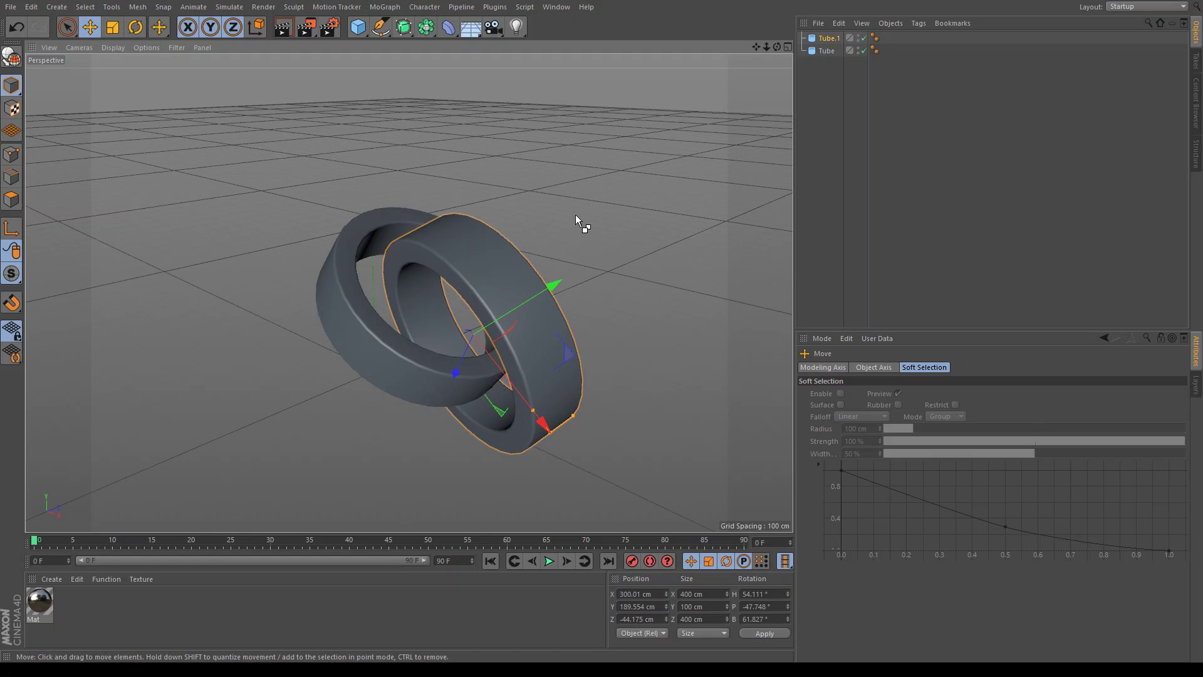
Duplicate the second tube to about X 85, Y 318, Z -100 cm and rotate the copy to about H 39°, P 1°, B 25°
ctrl+drag(552, 280, 487, 271)
drag(497, 415, 397, 288)
key(r)
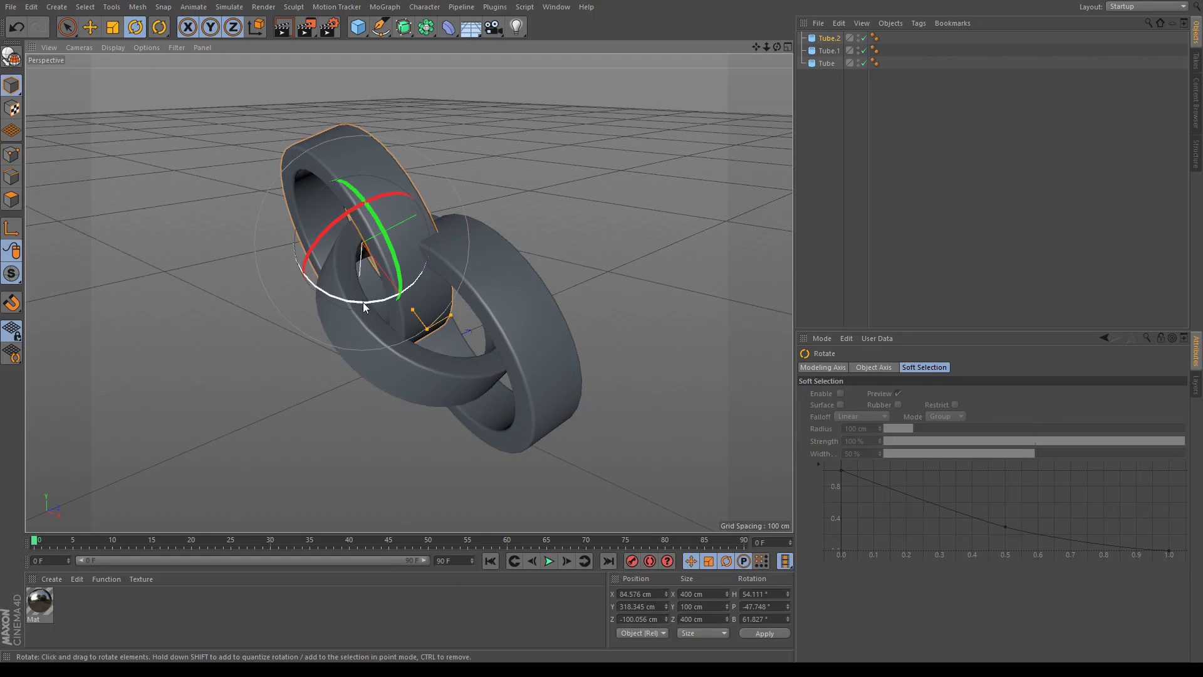
drag(362, 299, 335, 300)
click(89, 31)
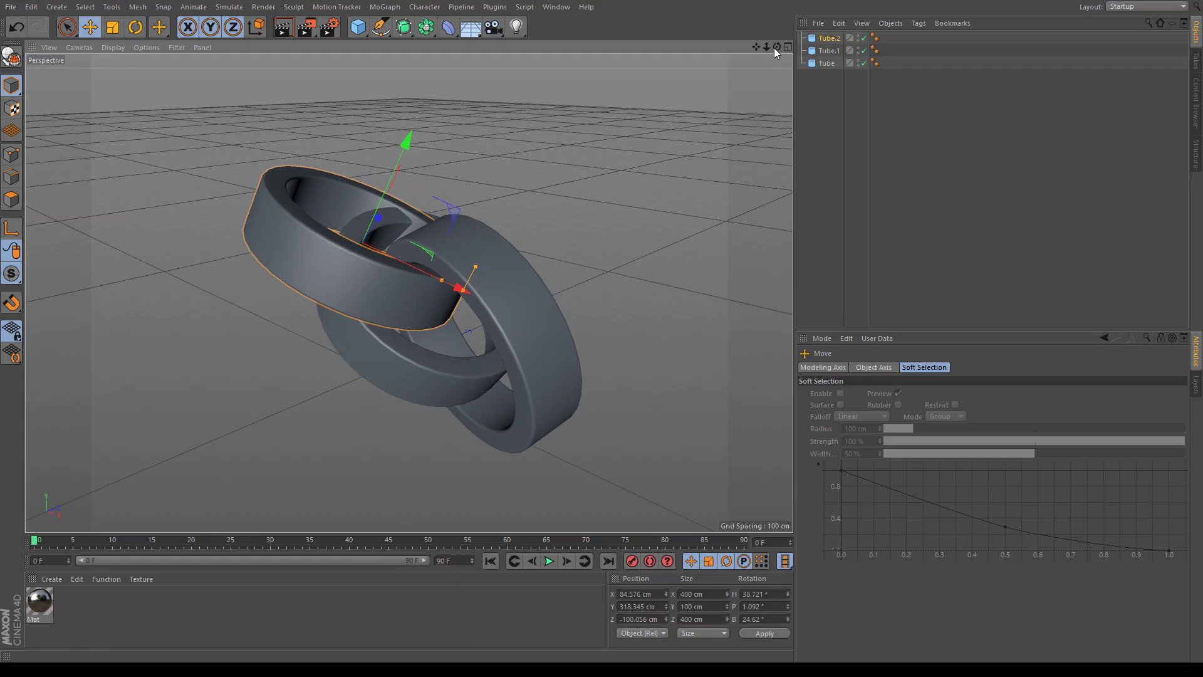
Reposition the third tube at about X 129, Y 287, Z -54 cm and rotate its bank to about 66°
drag(776, 49, 658, 94)
drag(516, 322, 526, 351)
click(137, 28)
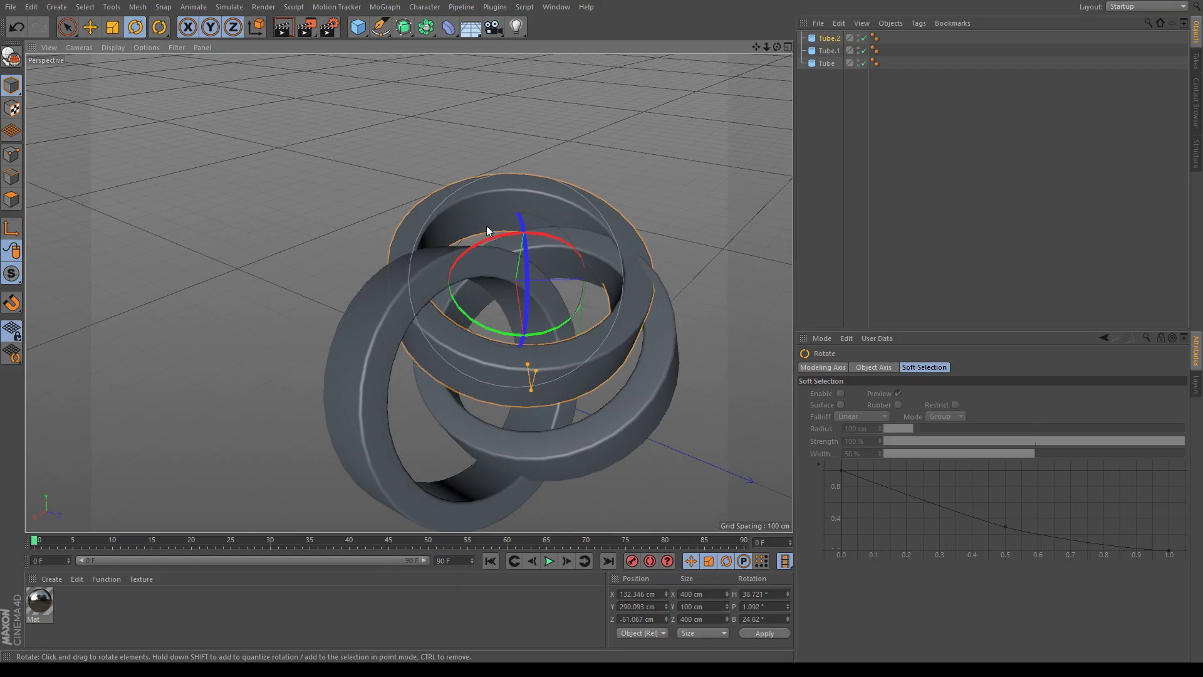
drag(524, 252, 529, 310)
click(86, 27)
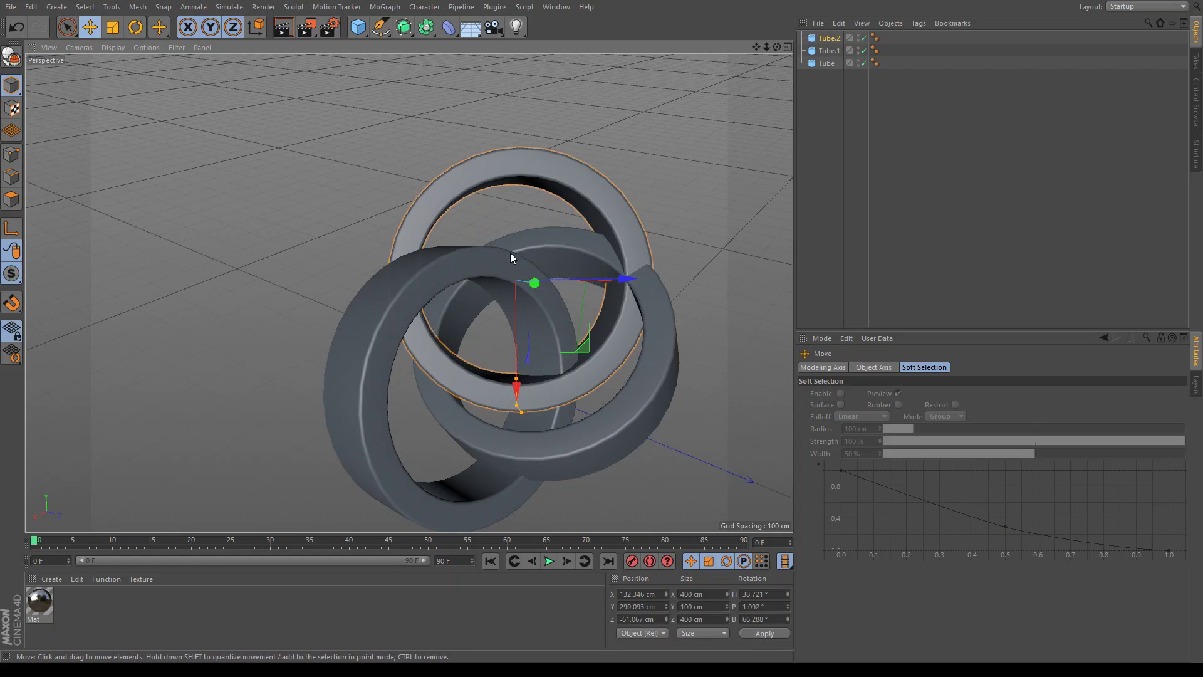
drag(584, 347, 589, 349)
Move the first tube to about Z -77 cm and rotate it to about H -17°, P 22°, B 40°
click(650, 326)
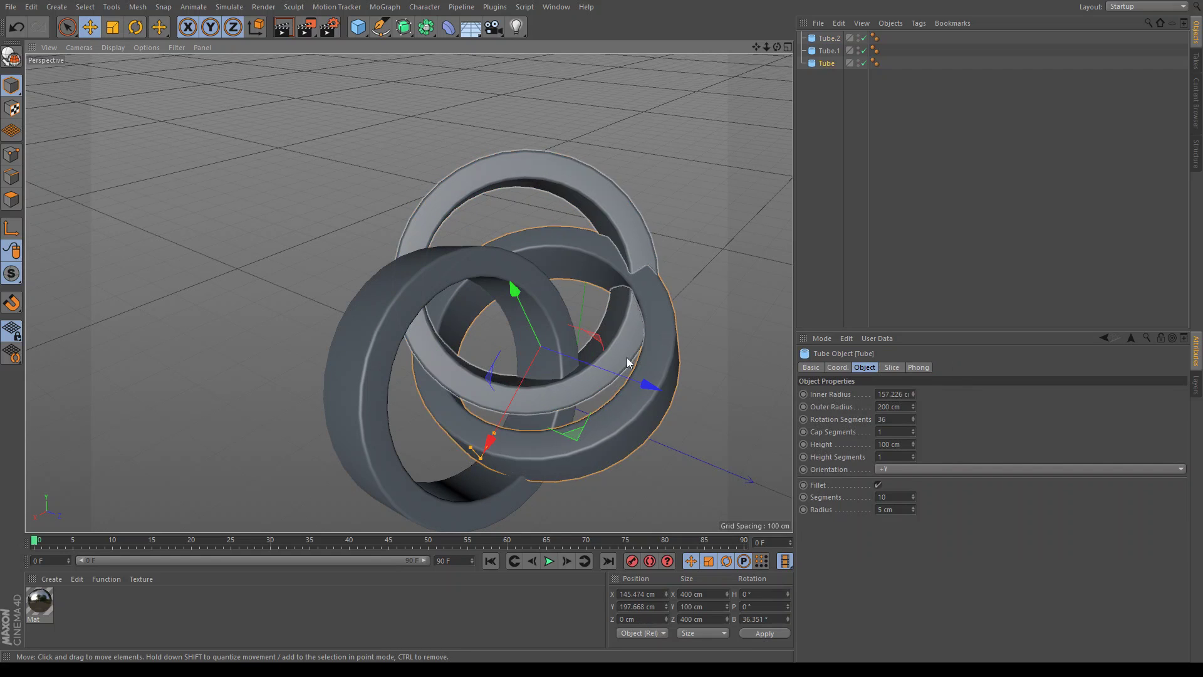
drag(651, 383, 581, 371)
drag(777, 47, 408, 292)
click(135, 27)
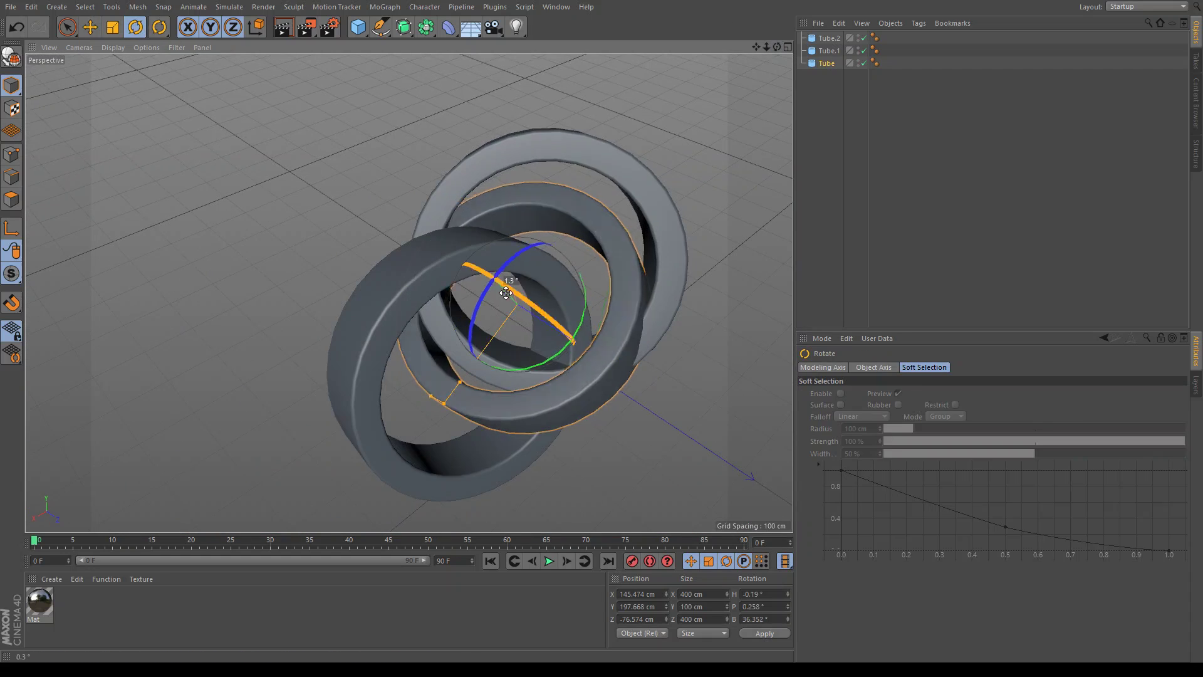
drag(497, 269, 486, 280)
scroll(650, 239, down, 2)
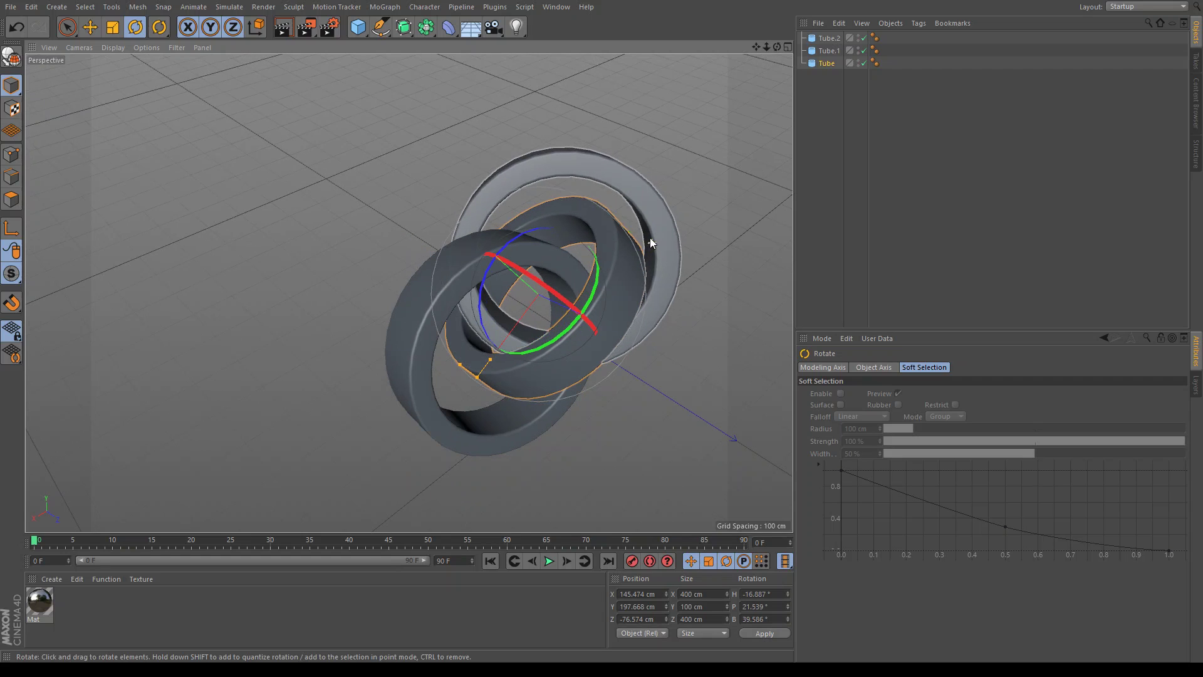
Shift the second tube closer to the other two and rotate it slightly so the three rings interlock
click(540, 167)
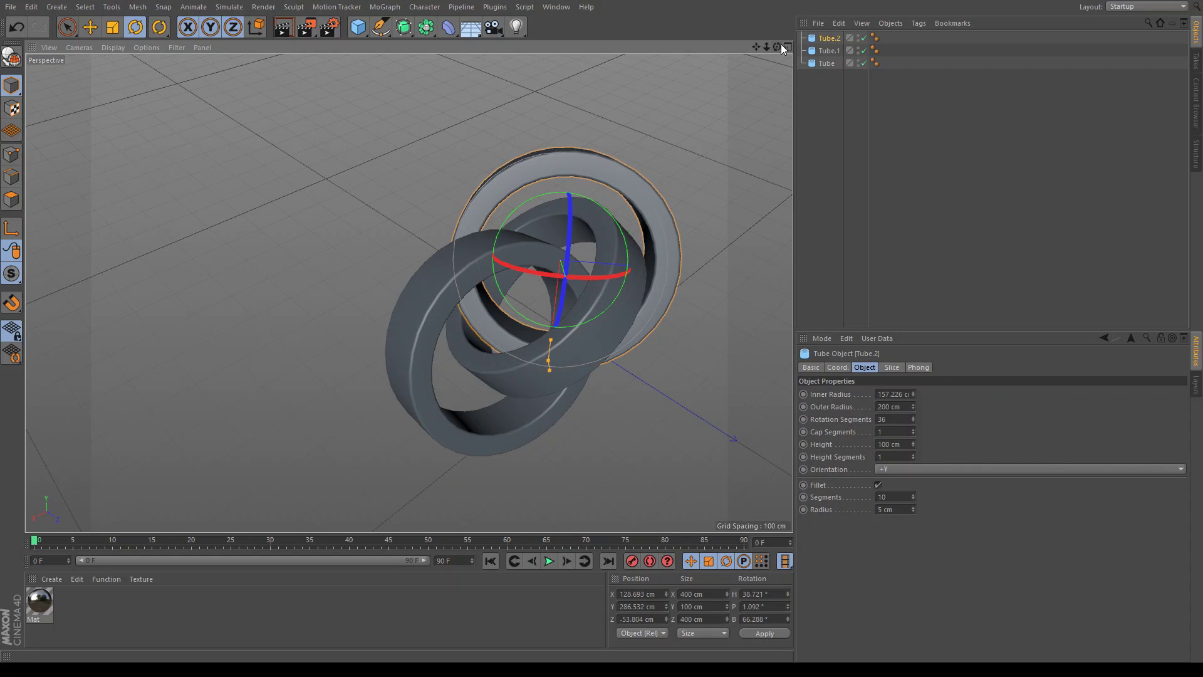
drag(777, 47, 689, 81)
alt+drag(408, 293, 438, 276)
click(438, 277)
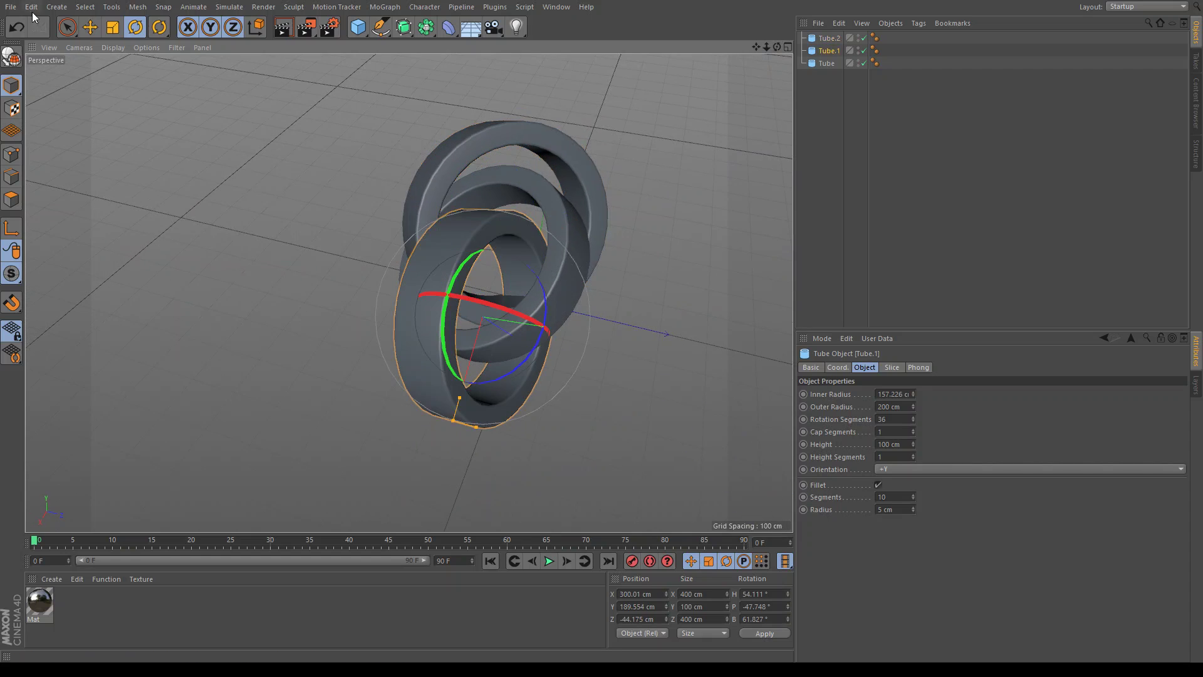
click(89, 25)
drag(476, 358, 480, 341)
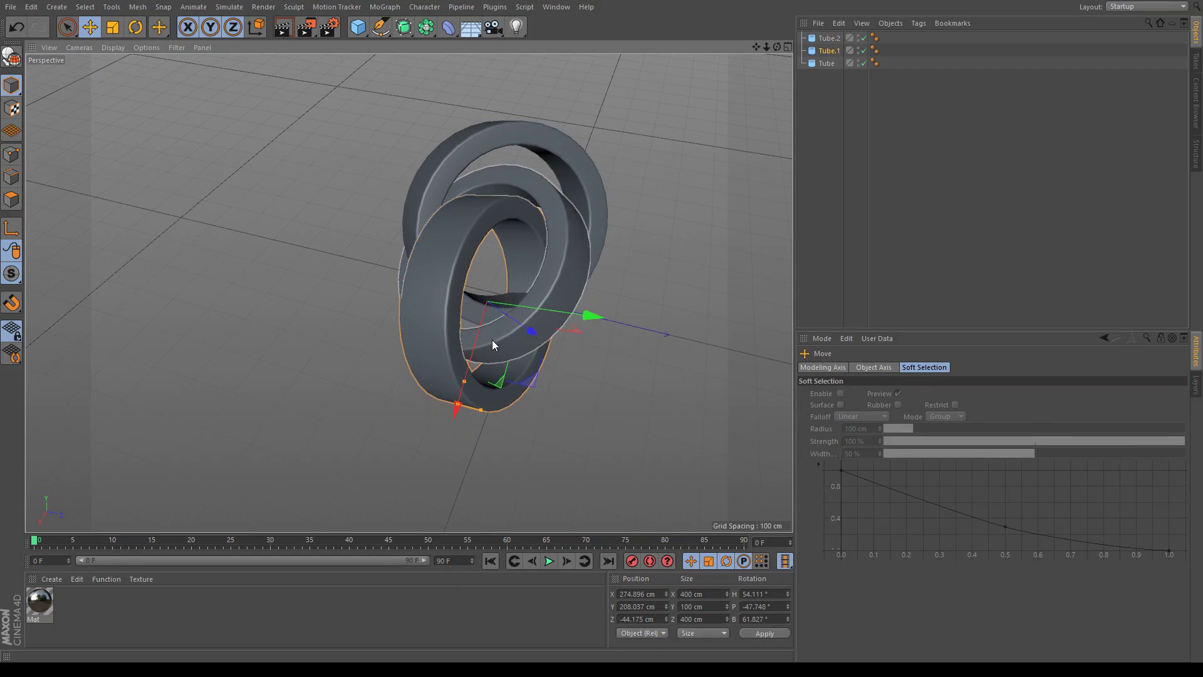
drag(588, 317, 578, 318)
key(r)
drag(514, 296, 541, 287)
Group the three tubes under a null and name it "Object"
drag(777, 47, 409, 292)
drag(803, 115, 839, 22)
key(alt+g)
double_click(821, 36)
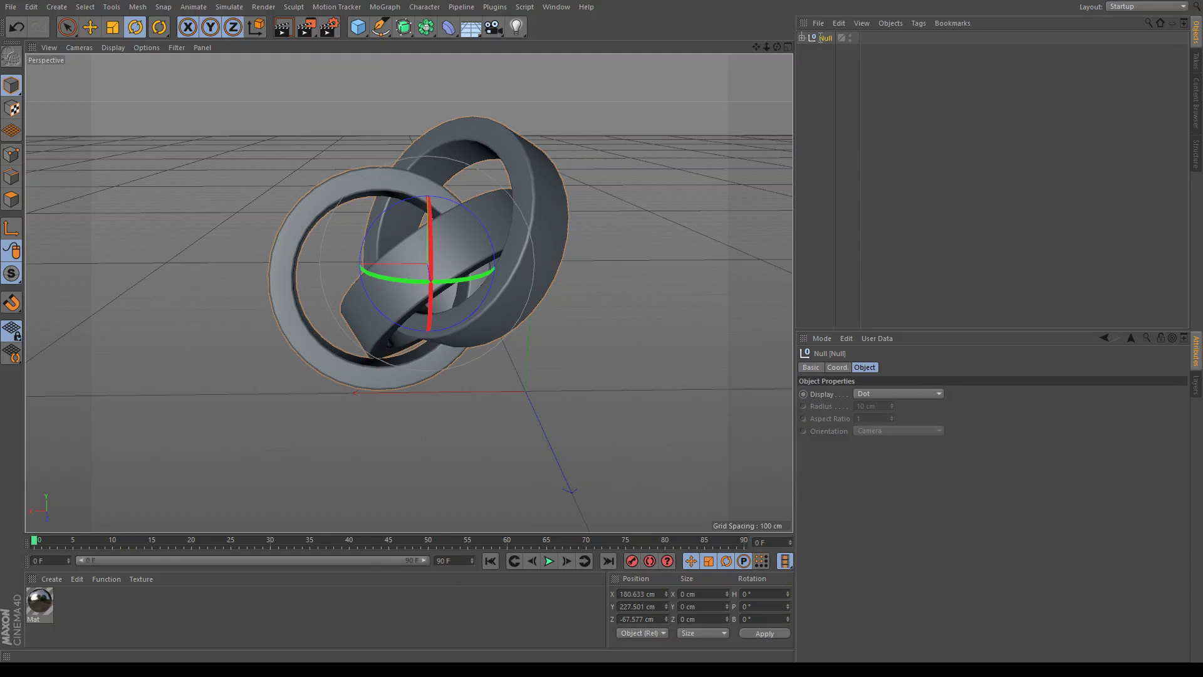
text(Object)
key(Return)
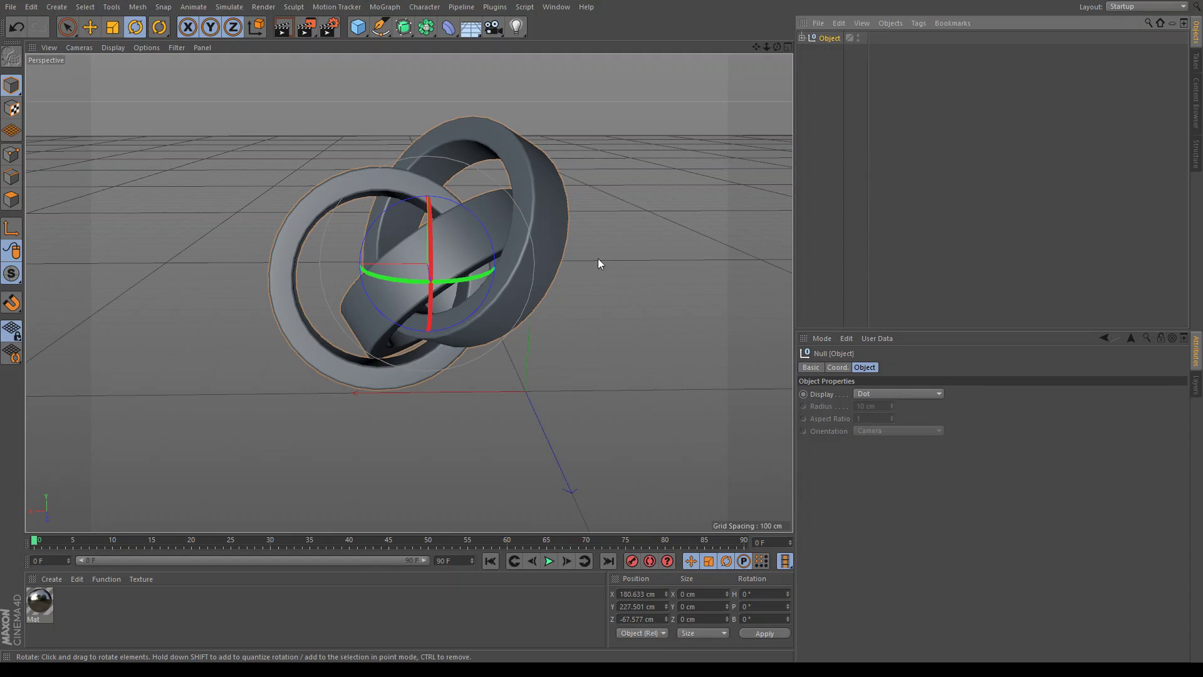
Apply the reflective material Mat to the Object group
drag(36, 619, 652, 283)
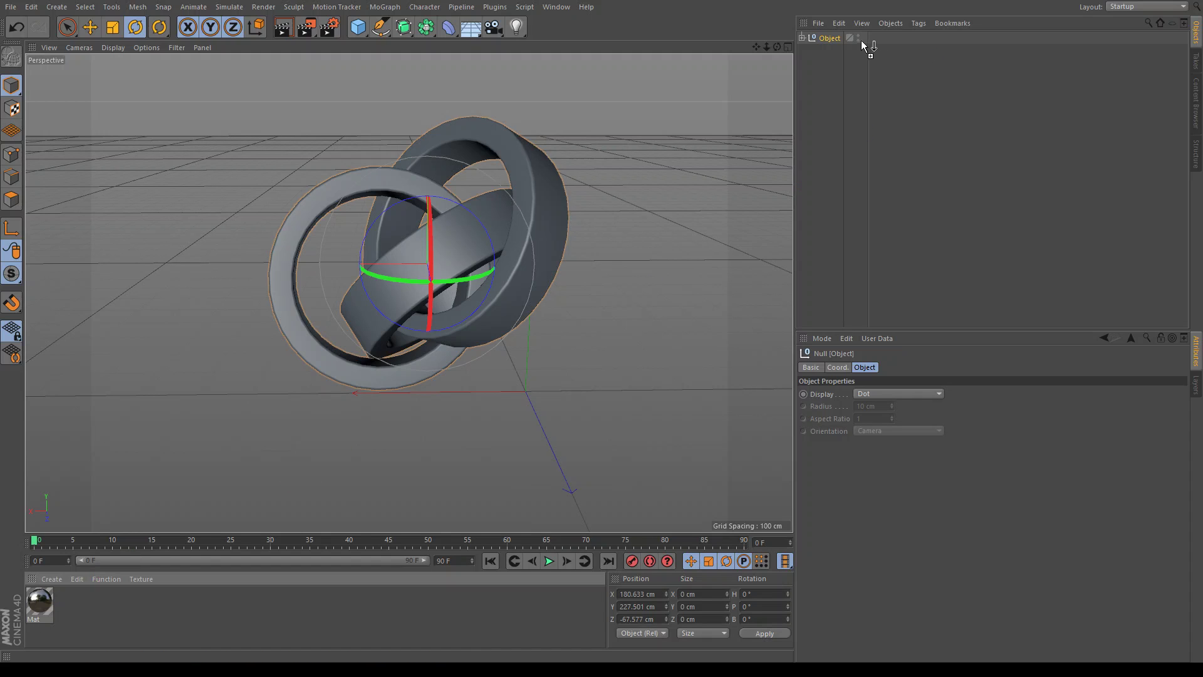
drag(858, 40, 860, 40)
scroll(213, 160, down, 2)
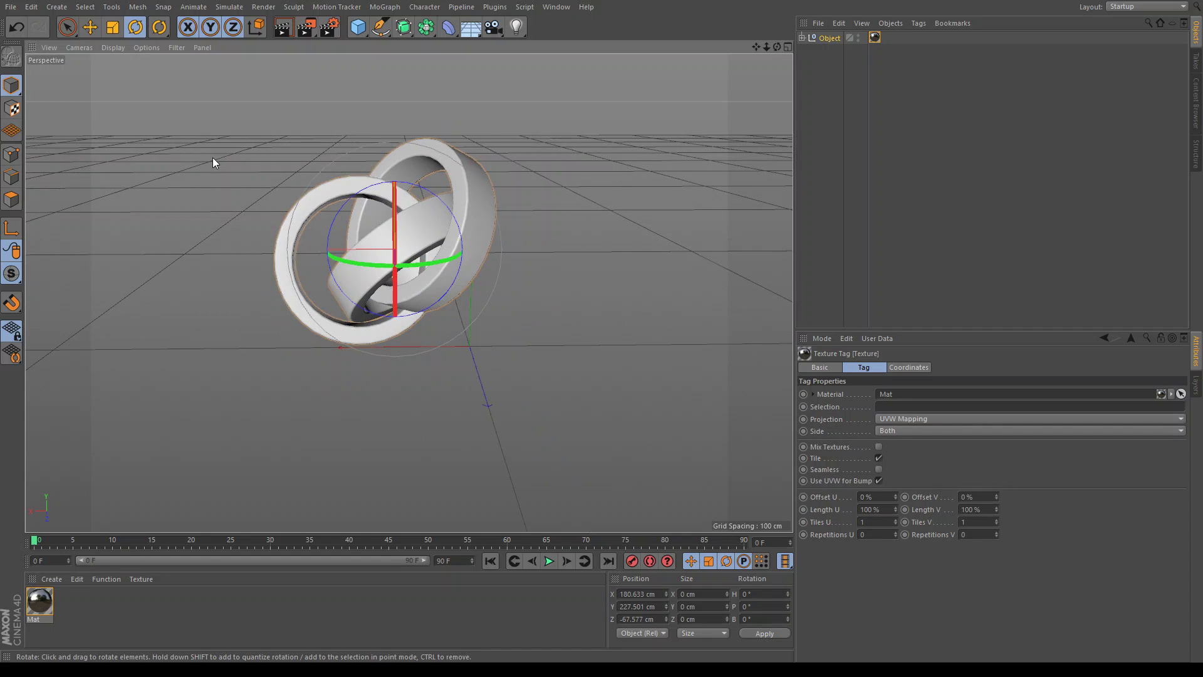
Add a cube around the rings and stretch it to about 3122 cm in X, 2515 cm in Y and 3917 cm in Z
drag(755, 48, 758, 47)
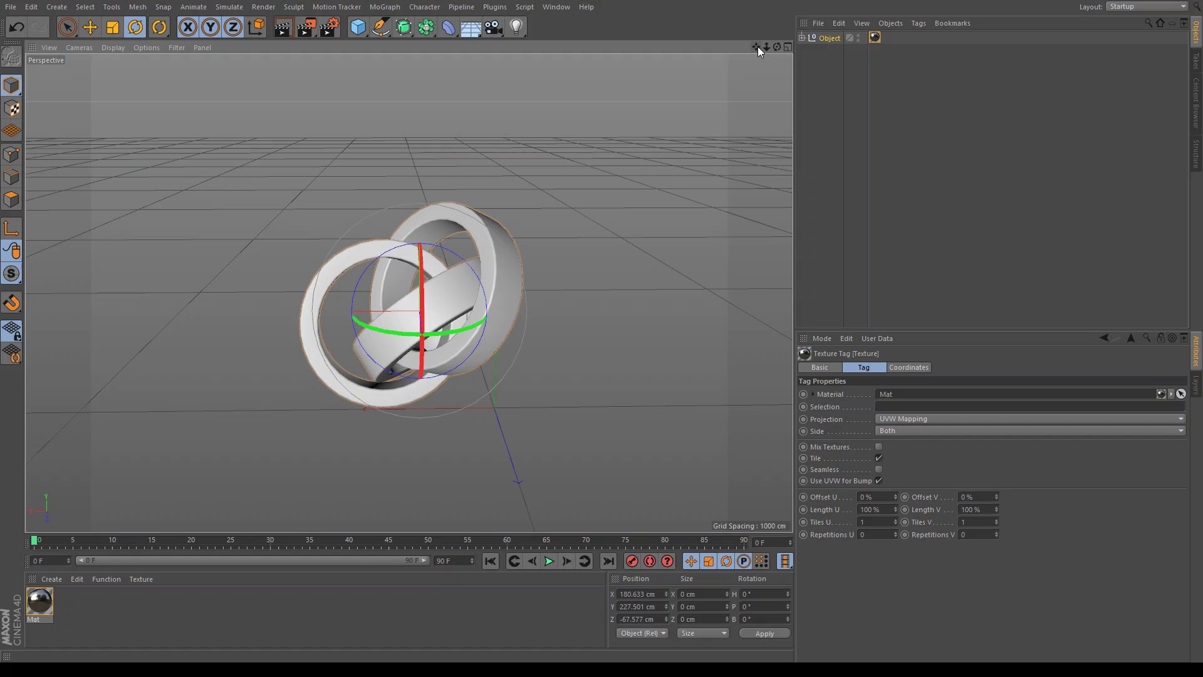
click(470, 53)
scroll(441, 107, down, 3)
scroll(683, 147, down, 3)
drag(776, 47, 778, 48)
click(90, 27)
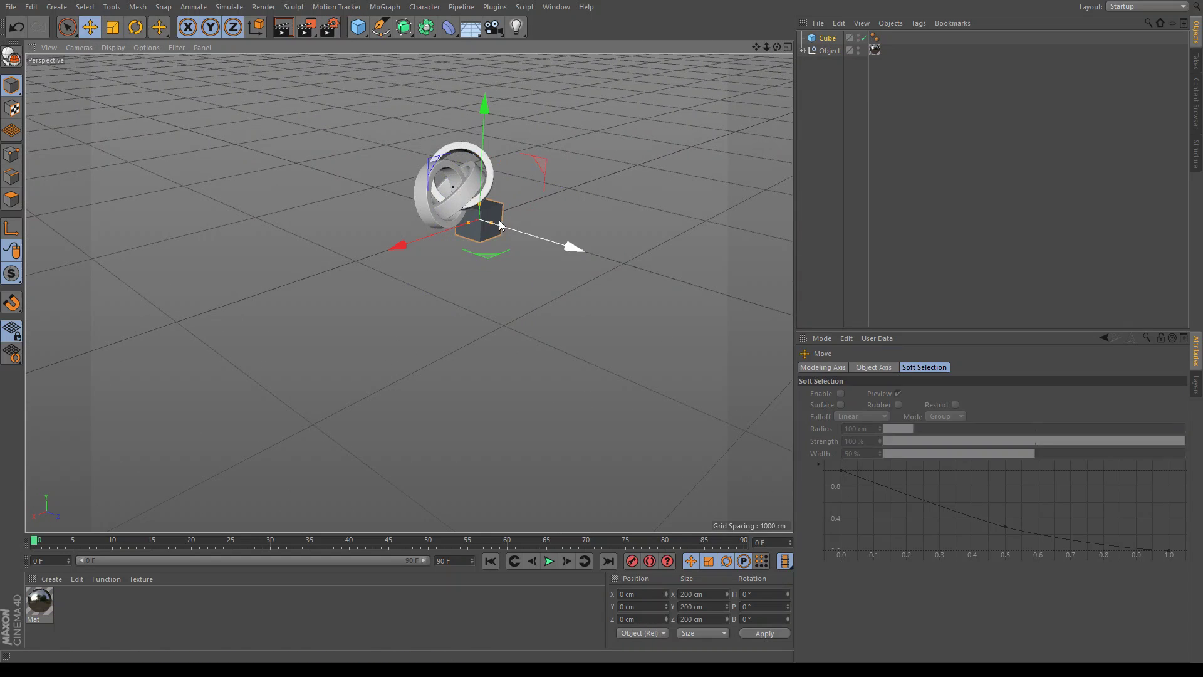
drag(491, 223, 721, 290)
drag(468, 222, 250, 294)
scroll(501, 273, down, 4)
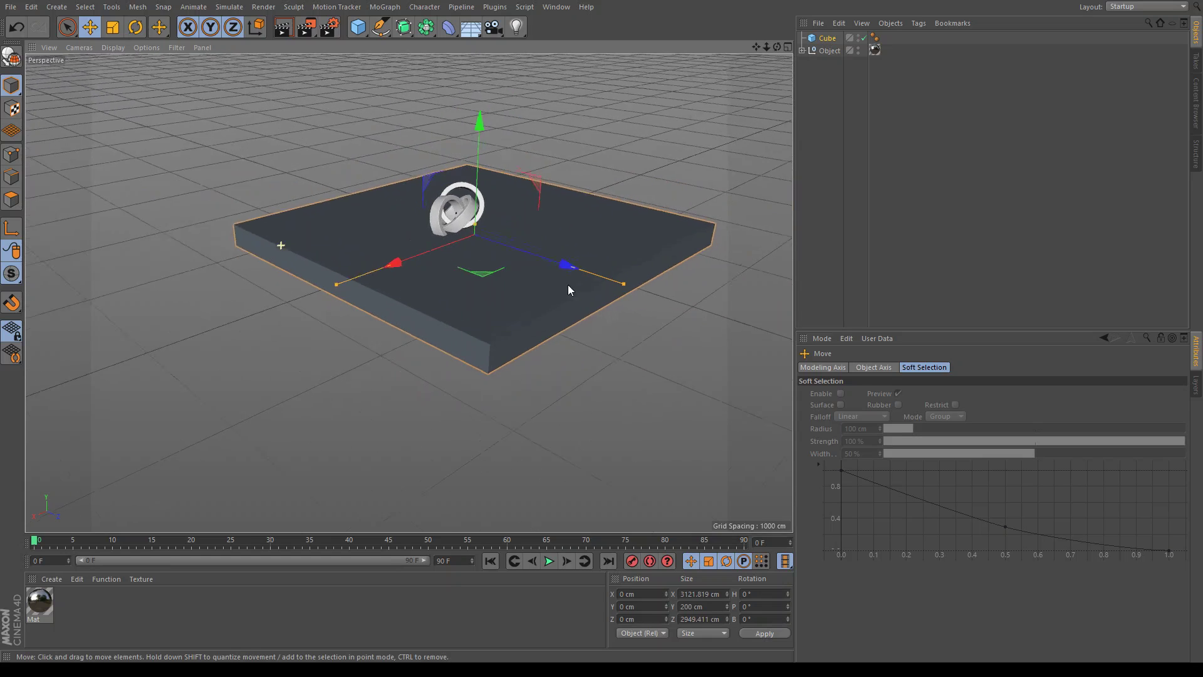
drag(621, 286, 663, 298)
drag(505, 237, 538, 144)
Fillet the cube's edges with a radius of 685 cm and lengthen it to about 4531 cm in Z
click(833, 40)
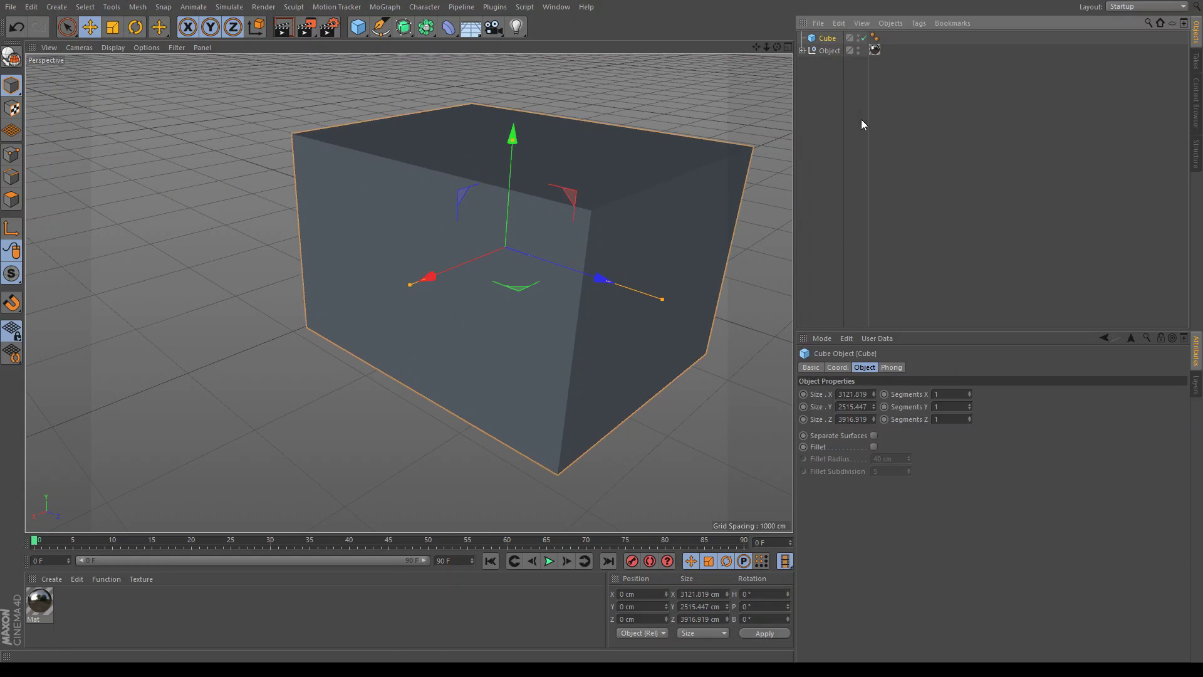
click(874, 446)
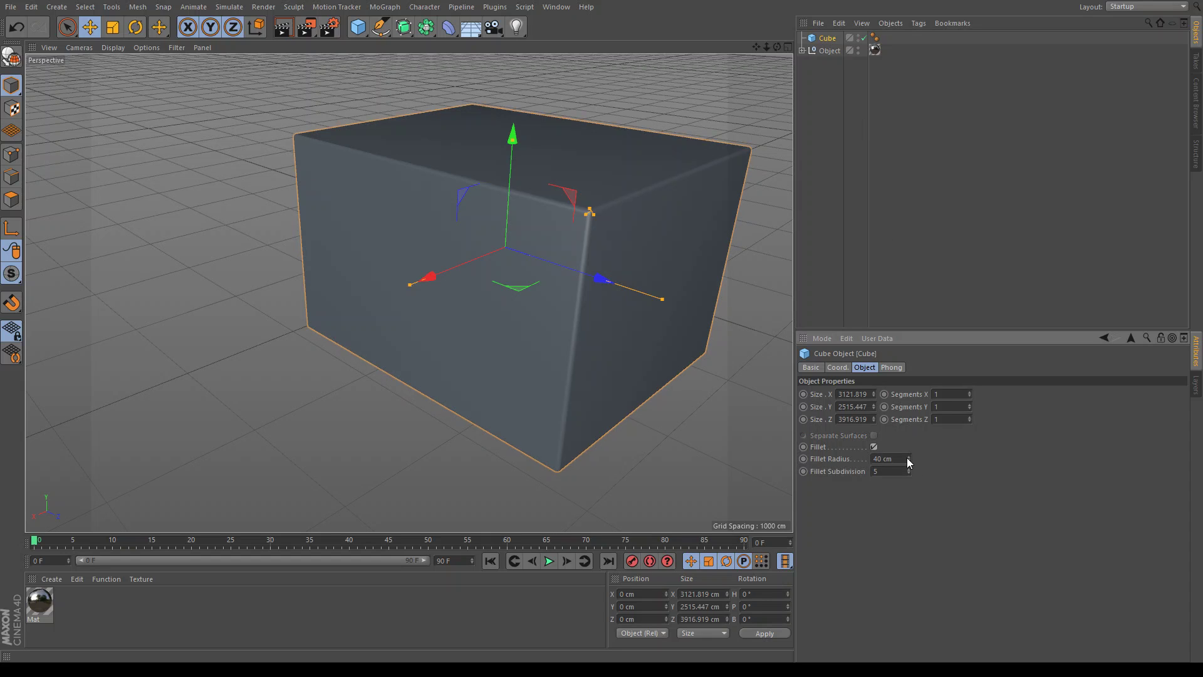
drag(907, 458, 907, 417)
drag(663, 299, 696, 302)
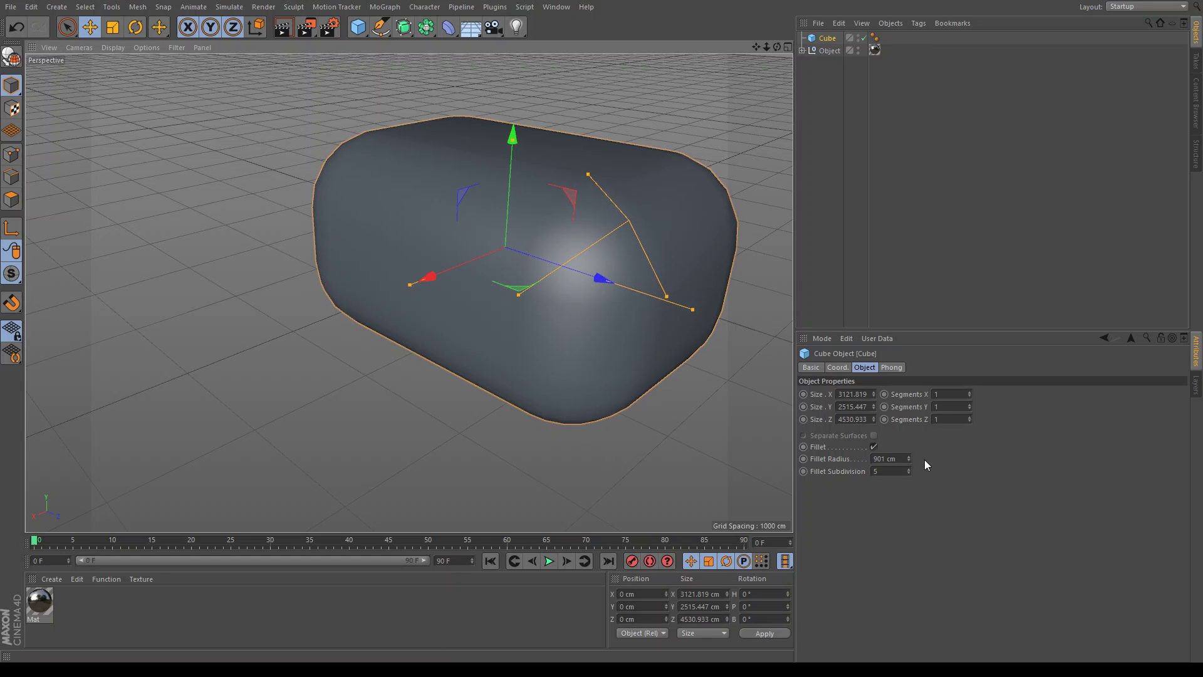
click(906, 459)
drag(908, 461, 909, 508)
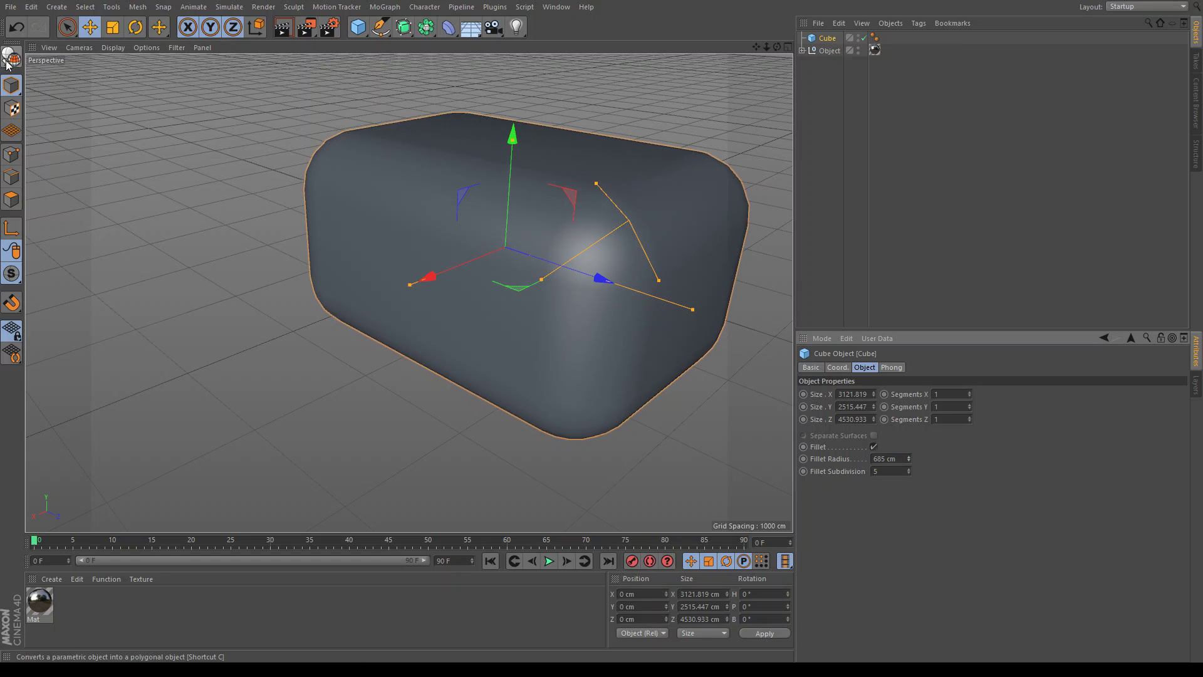
Convert the cube to an editable polygon object and delete its front face, upper front rounded edge and top face
click(11, 59)
drag(777, 47, 864, 50)
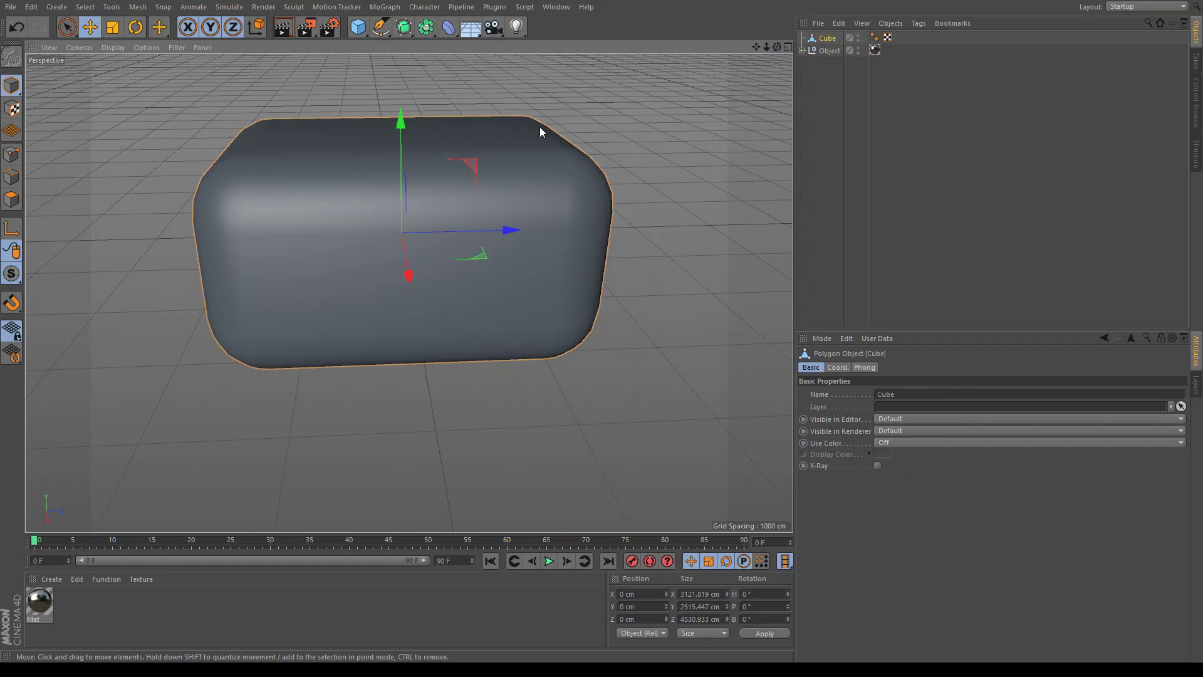
click(11, 200)
drag(396, 153, 396, 232)
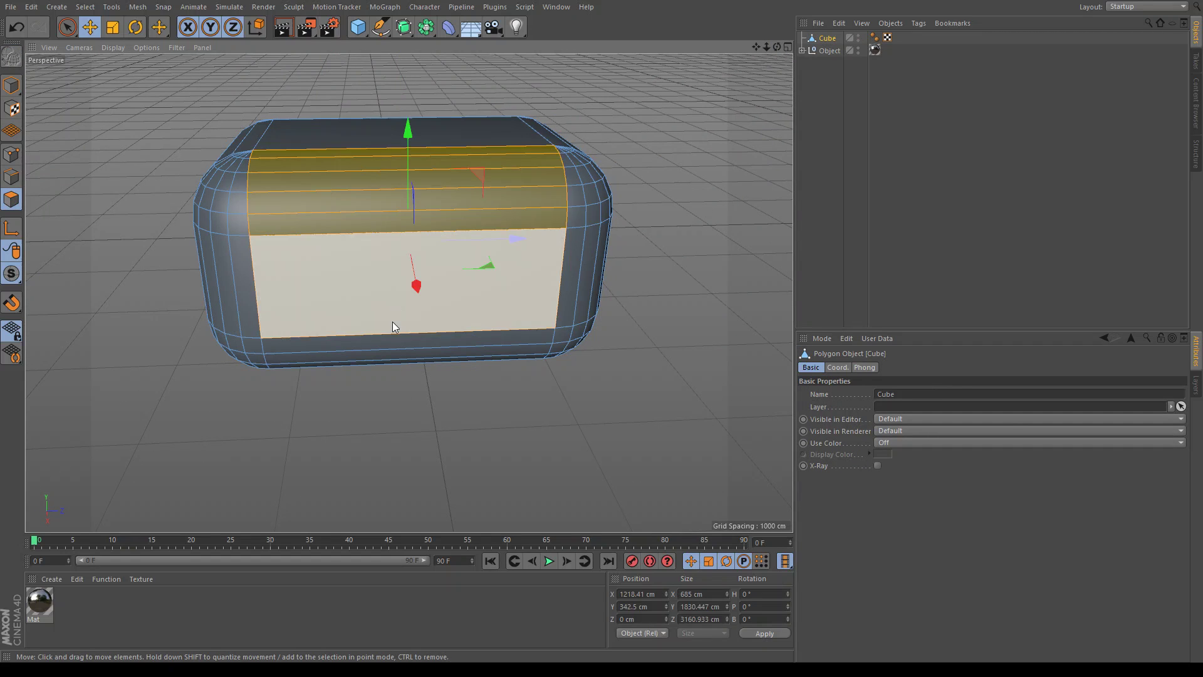
key(Delete)
click(442, 141)
key(Delete)
Delete the cube's remaining sides and rounded outer edges, keeping only the back wall, the lower rear curve and the floor
key(ctrl+a)
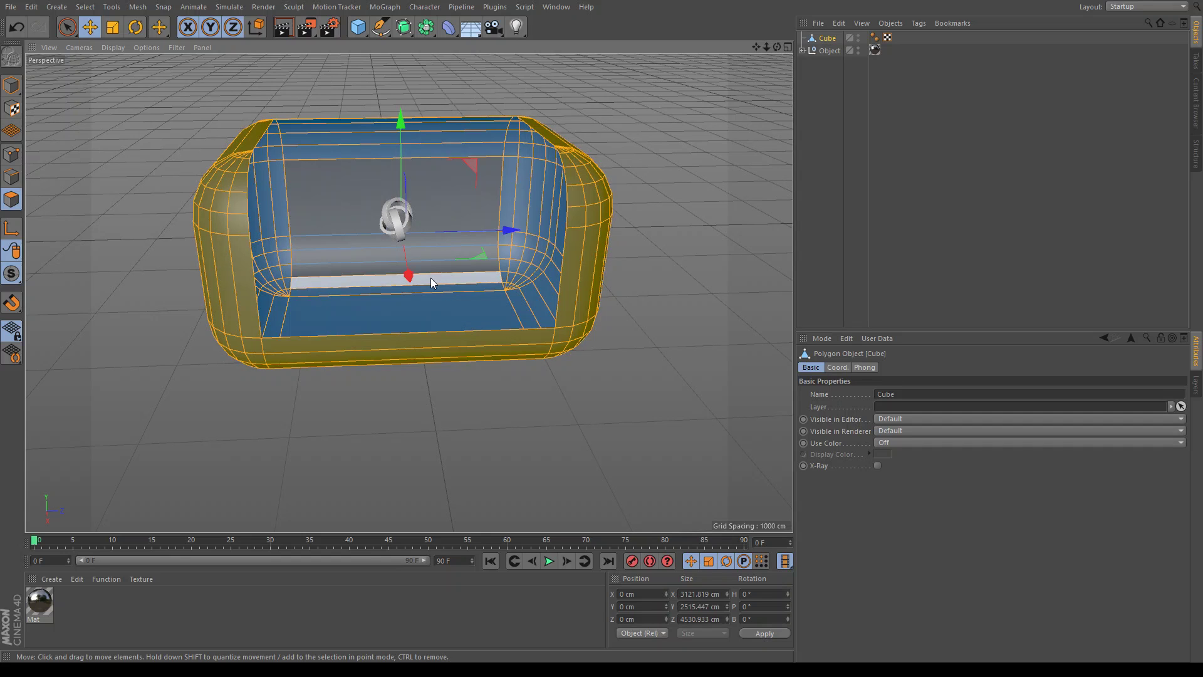
ctrl+click(430, 295)
key(Delete)
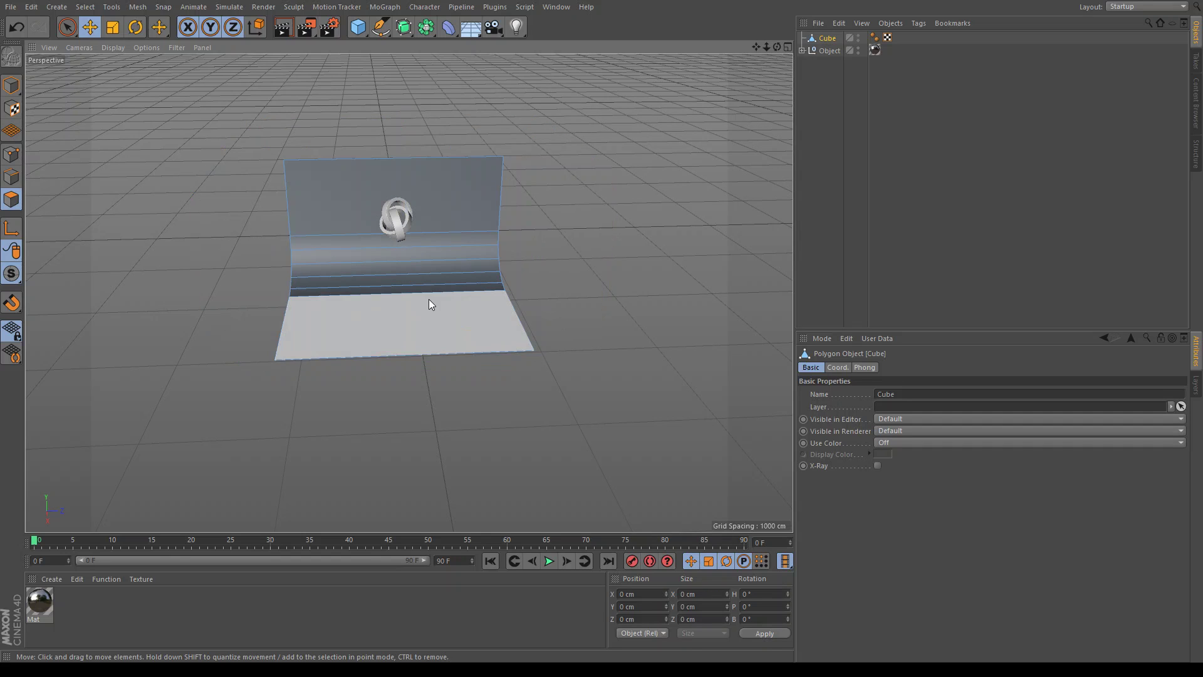
scroll(374, 249, up, 5)
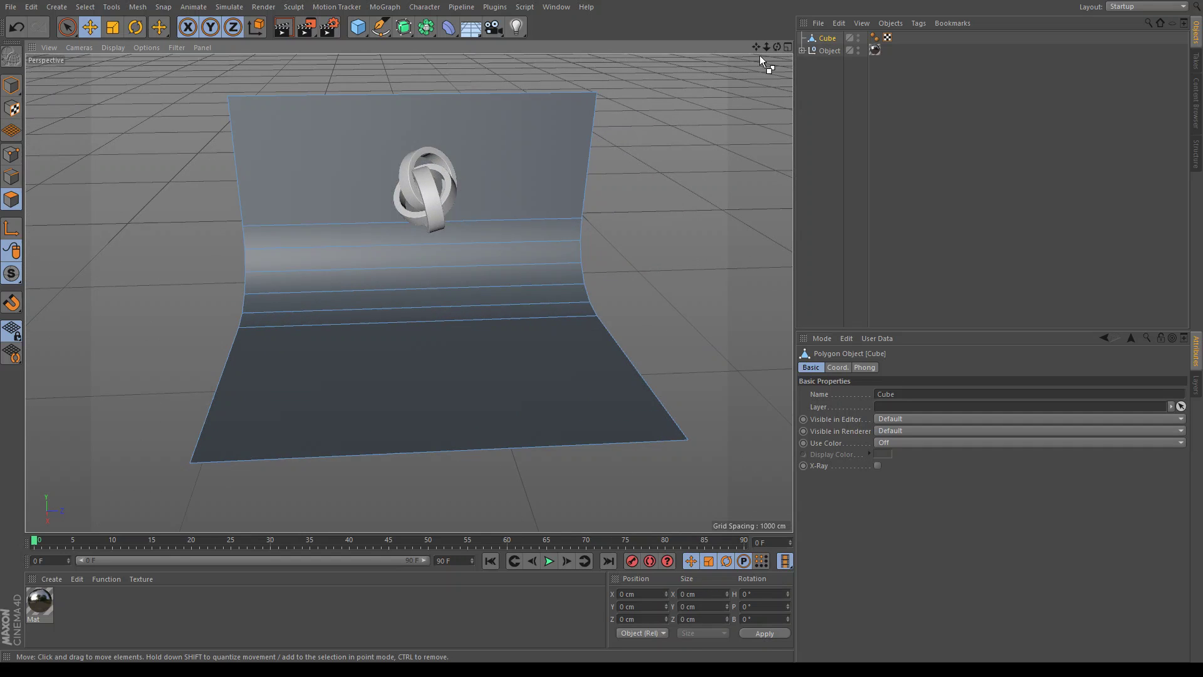
Raise all the backdrop's polygons to about Y 1142 cm
key(ctrl+a)
alt+drag(408, 292, 219, 157)
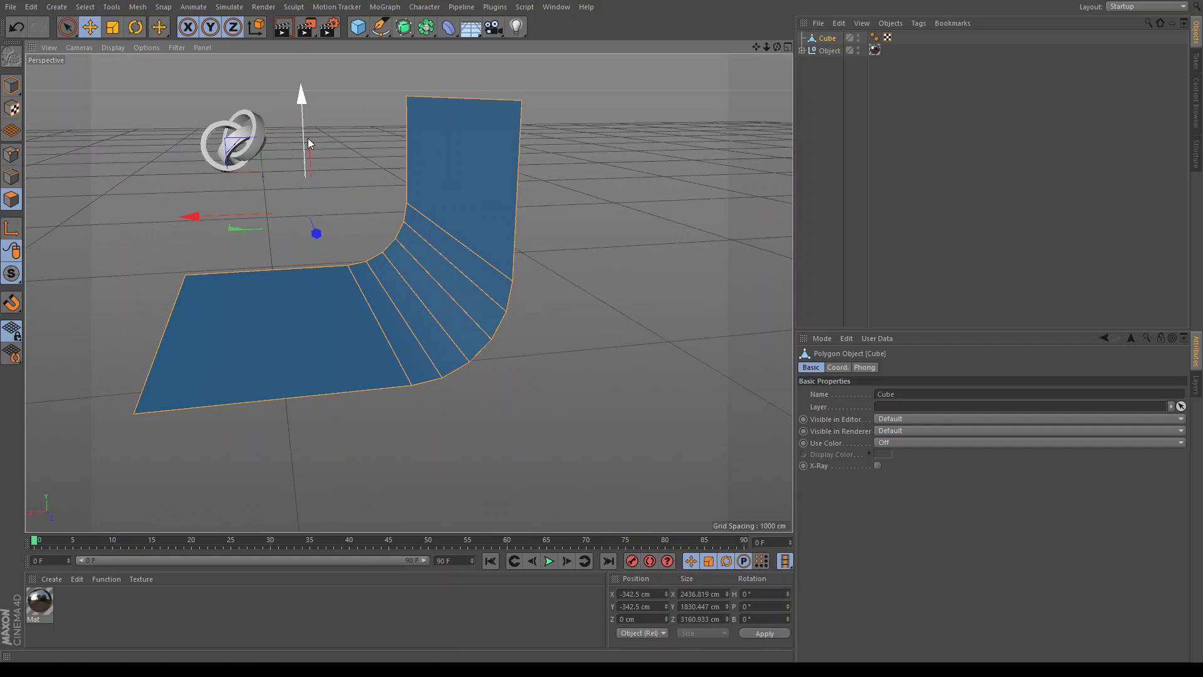
drag(308, 138, 303, 9)
scroll(564, 126, down, 1)
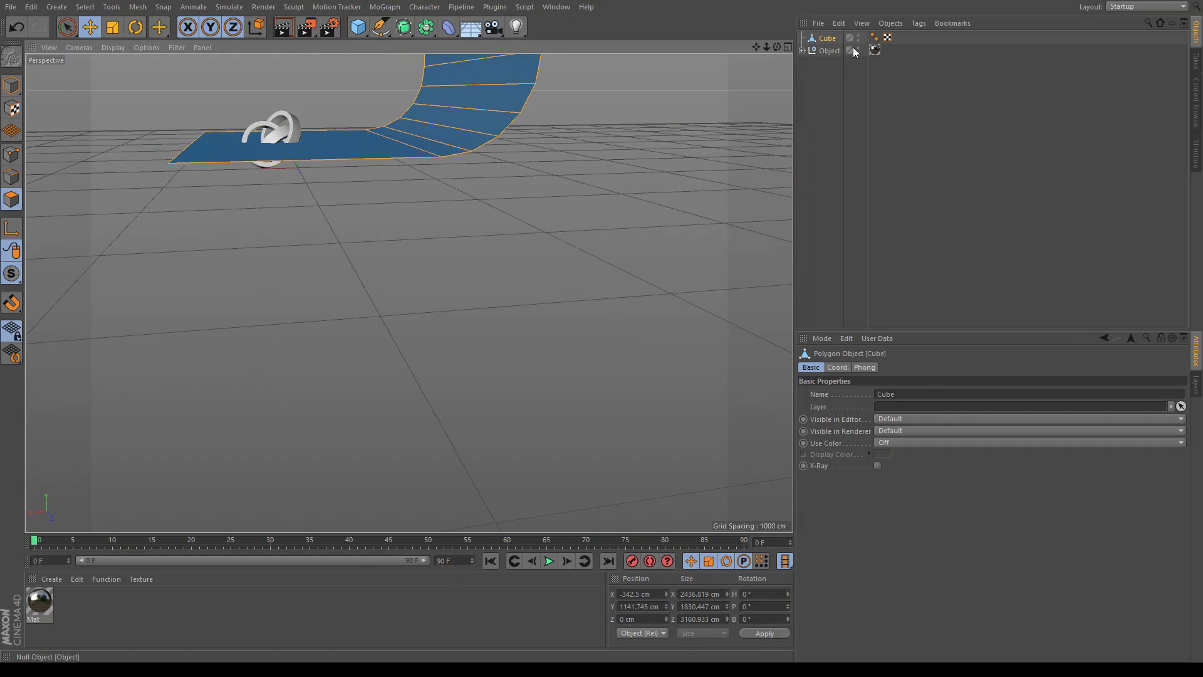
Move the whole ring group above the backdrop floor, to about X -708 cm and Y 817 cm
click(826, 52)
drag(755, 47, 409, 304)
click(11, 87)
drag(373, 191, 371, 140)
drag(319, 191, 426, 192)
drag(777, 47, 464, 292)
scroll(264, 164, up, 3)
scroll(220, 159, up, 2)
mouse_move(777, 47)
mouse_down()
mouse_move(408, 292)
mouse_move(772, 47)
mouse_up()
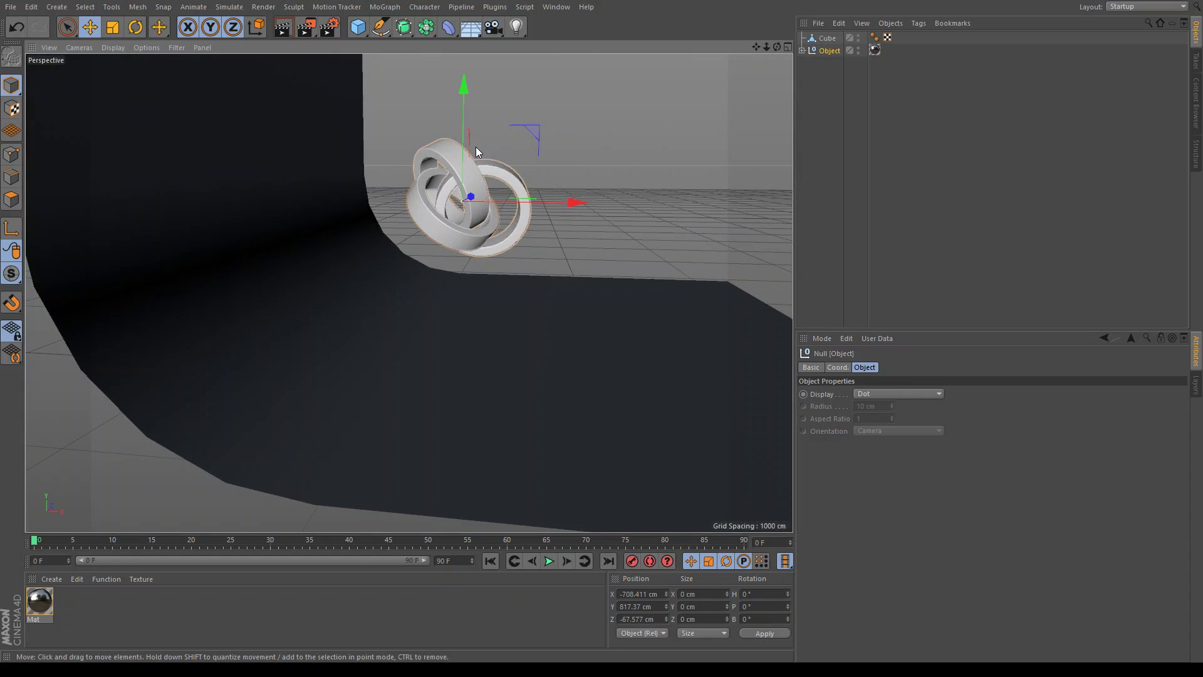
Bring the ring group back and down towards the backdrop's curve, at about X -1039 cm, Y 598 cm and Z -84 cm
drag(469, 150, 380, 138)
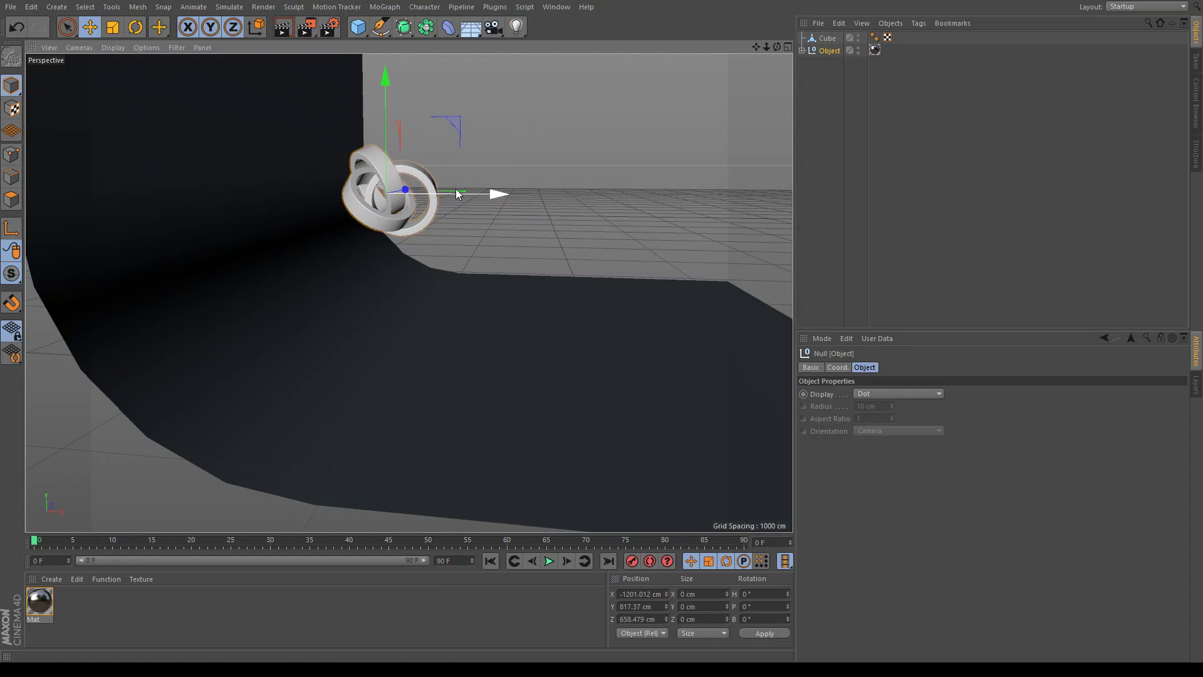
drag(456, 192, 493, 193)
drag(422, 120, 422, 192)
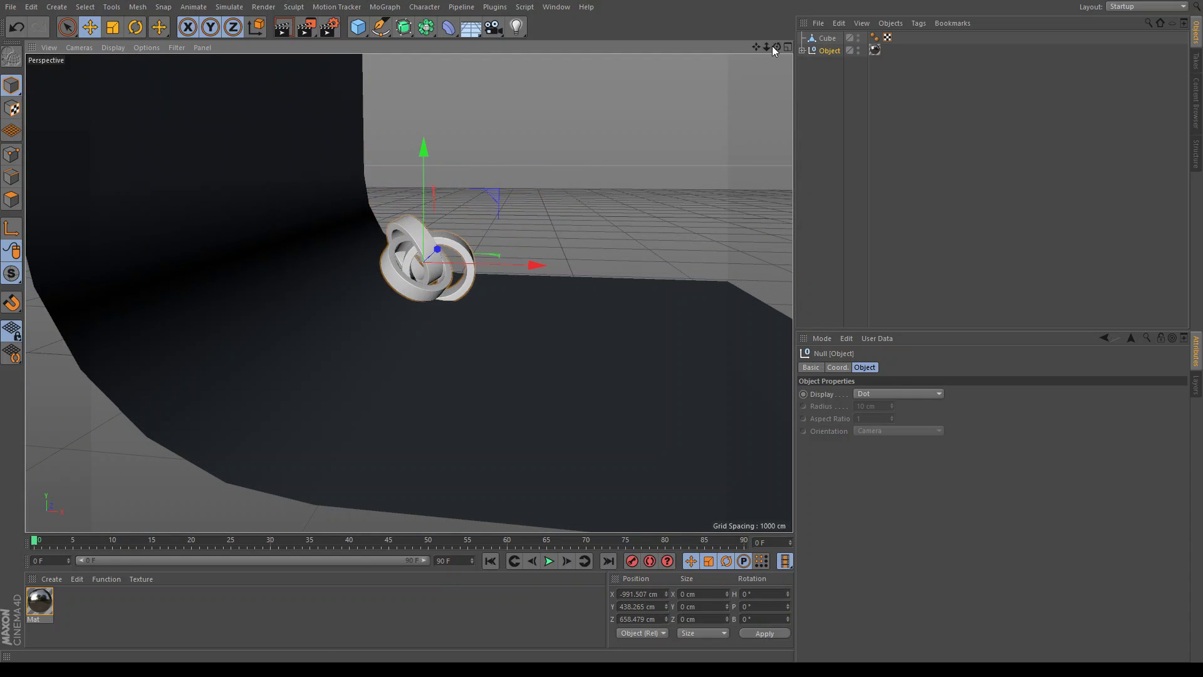
mouse_move(777, 47)
mouse_down()
mouse_move(408, 292)
mouse_move(777, 47)
mouse_up()
drag(437, 186, 436, 154)
drag(521, 238, 385, 233)
alt+right_drag(384, 233, 364, 272)
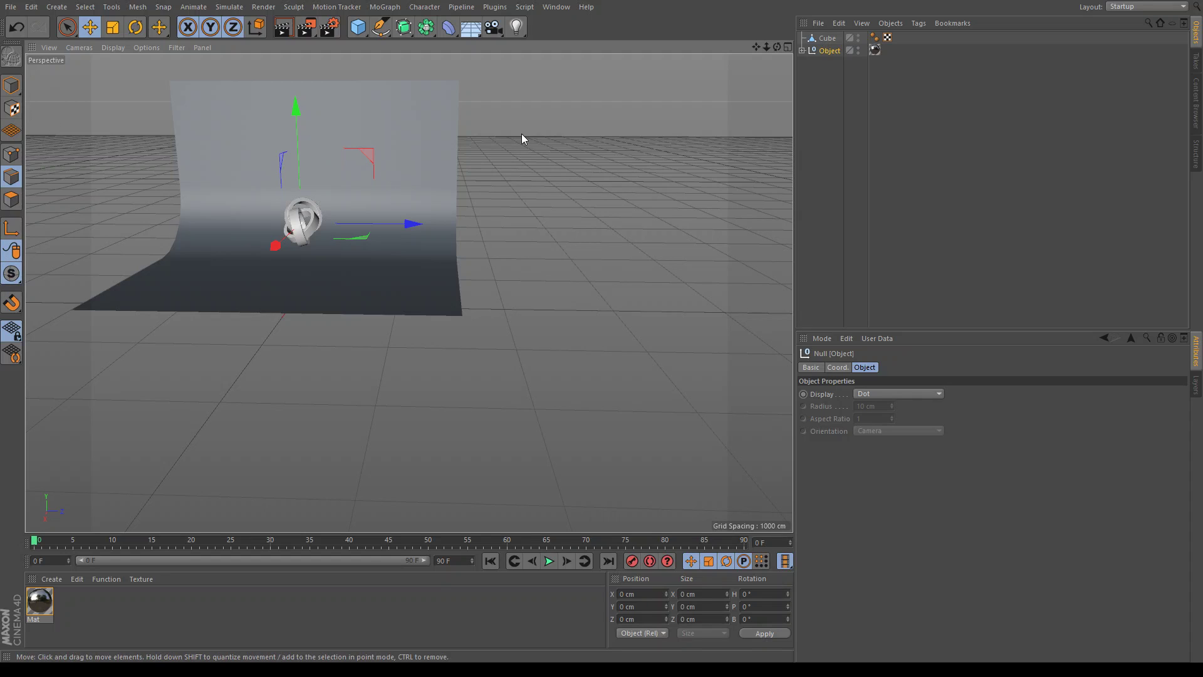
Widen the backdrop by moving all edges of its positive-Z side outward to about Z 2842 cm
click(827, 39)
click(457, 191)
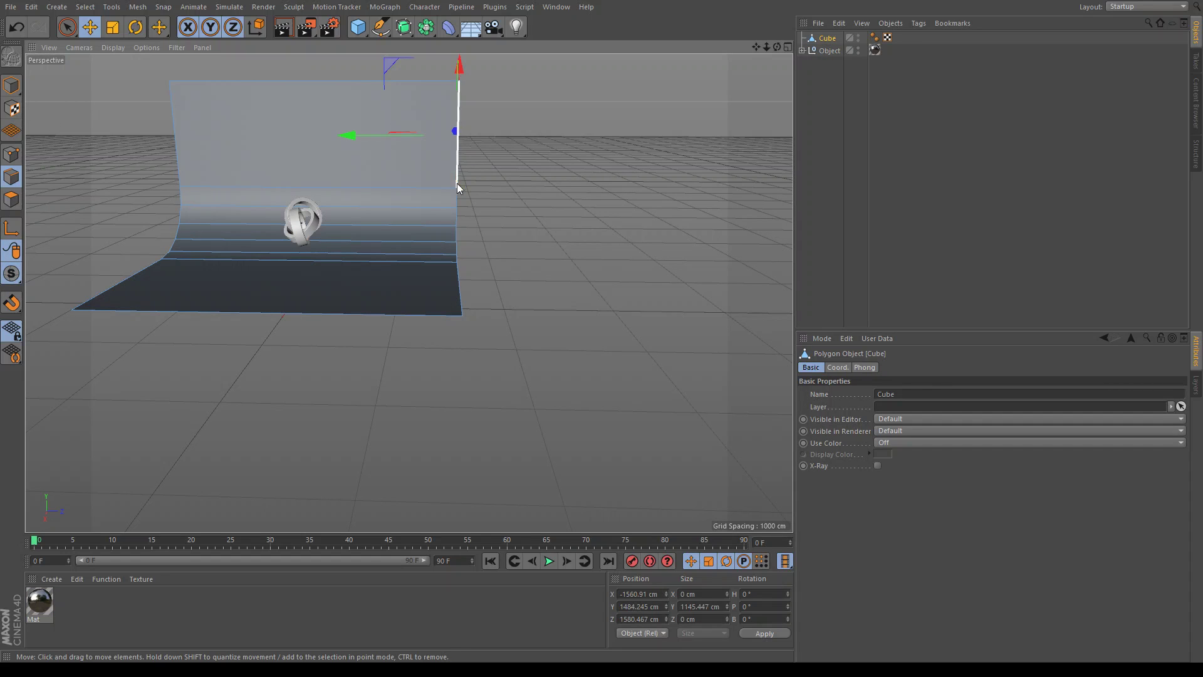
shift+click(455, 253)
shift+click(454, 261)
shift+click(458, 274)
ctrl+click(448, 262)
ctrl+click(448, 255)
drag(560, 184, 697, 189)
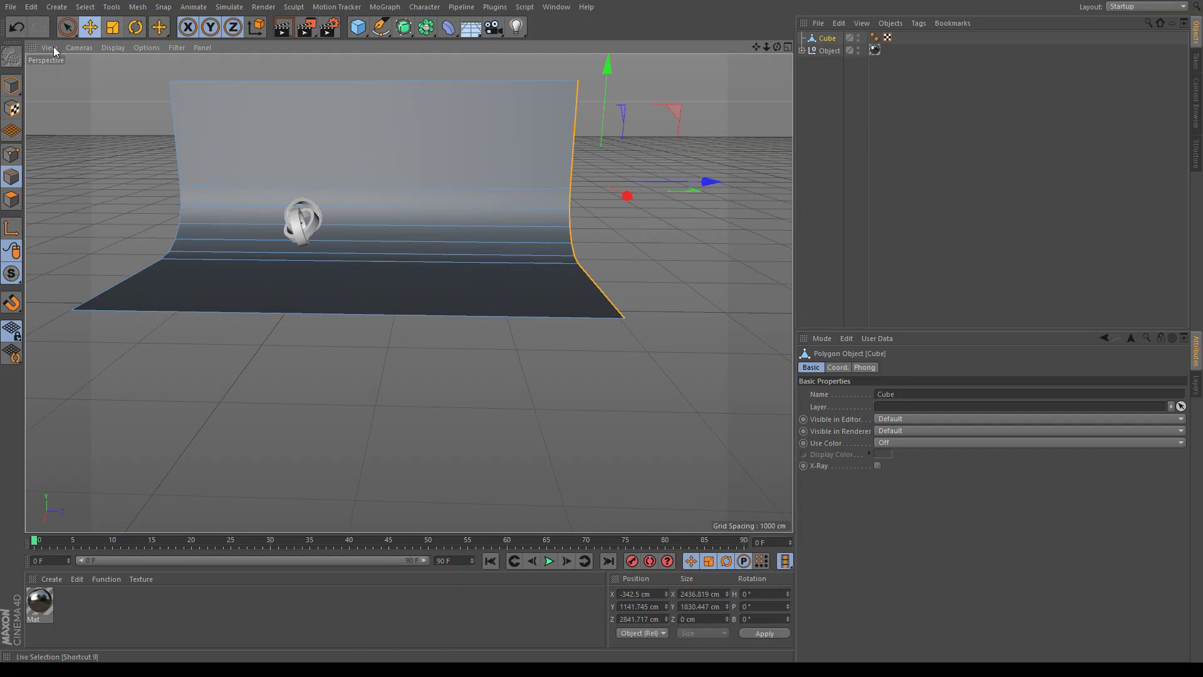
Move the entire backdrop object to about Y 148 cm and Z -537 cm to centre it behind the rings
click(11, 84)
drag(284, 212, 282, 191)
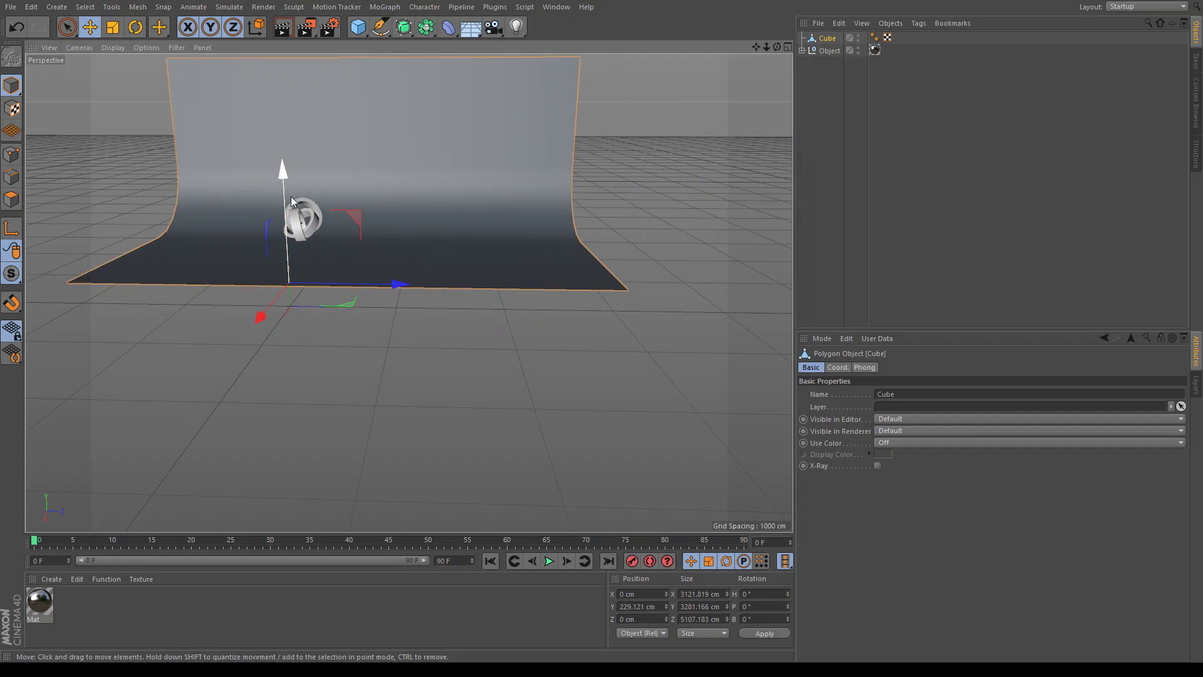
drag(280, 179, 281, 188)
drag(360, 287, 322, 289)
drag(758, 47, 890, 66)
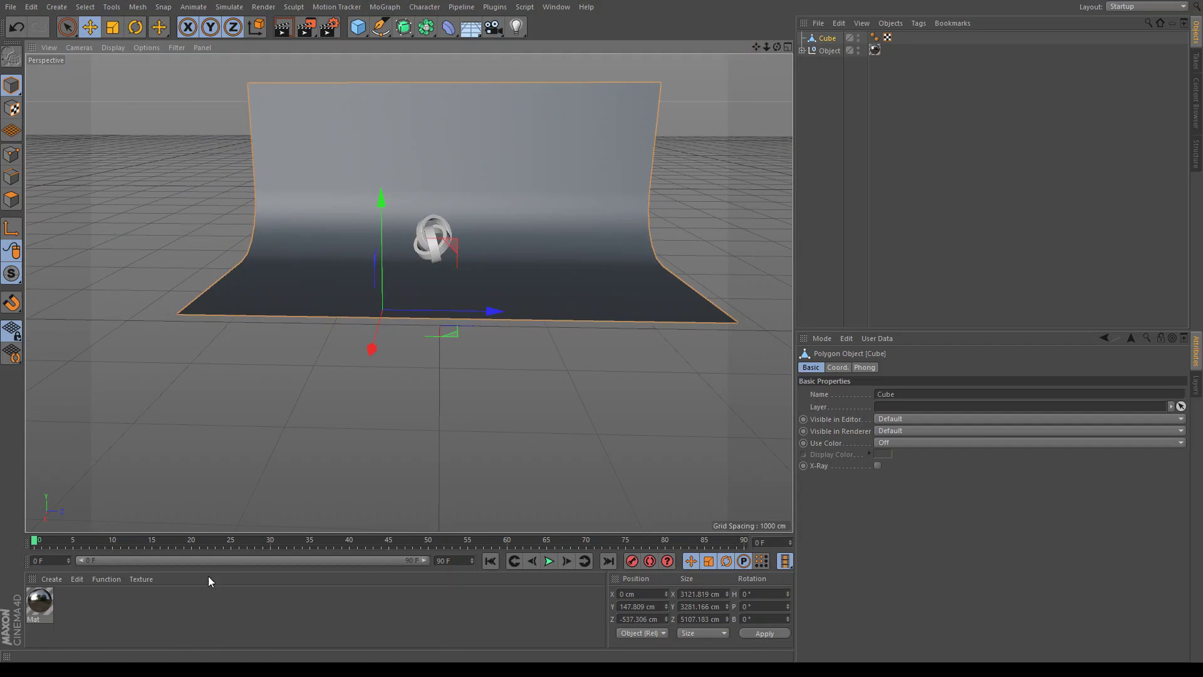
Create two new materials and apply Mat.1 to the backdrop
double_click(152, 619)
double_click(142, 627)
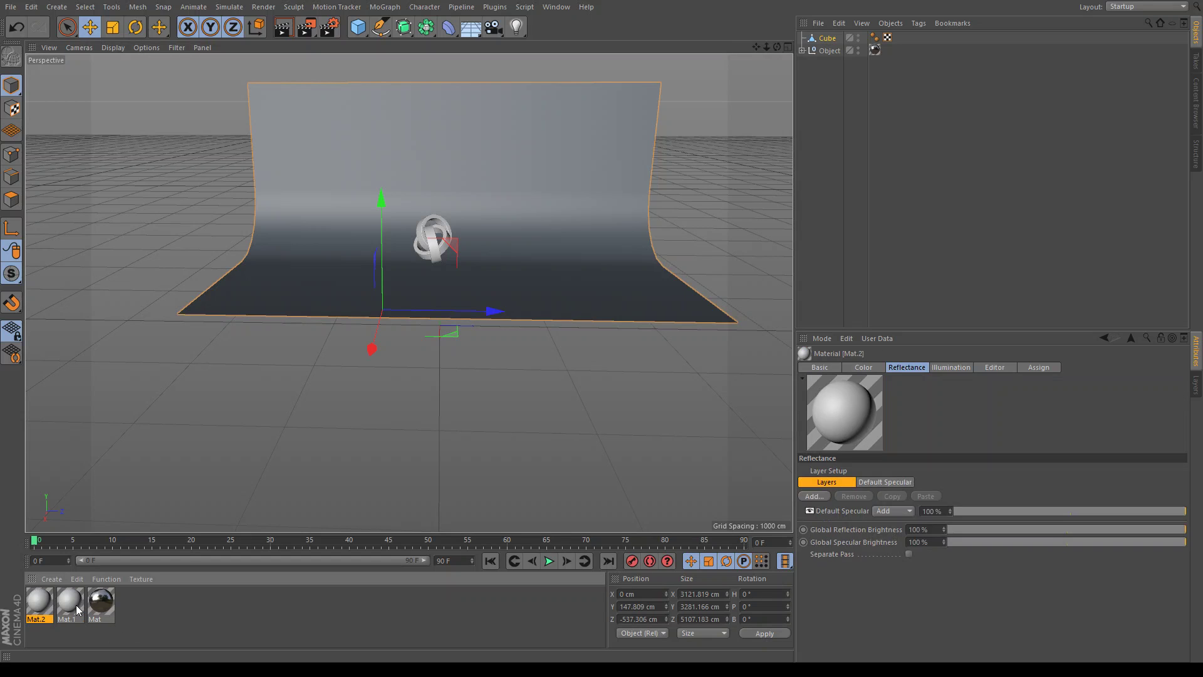
drag(93, 570, 322, 264)
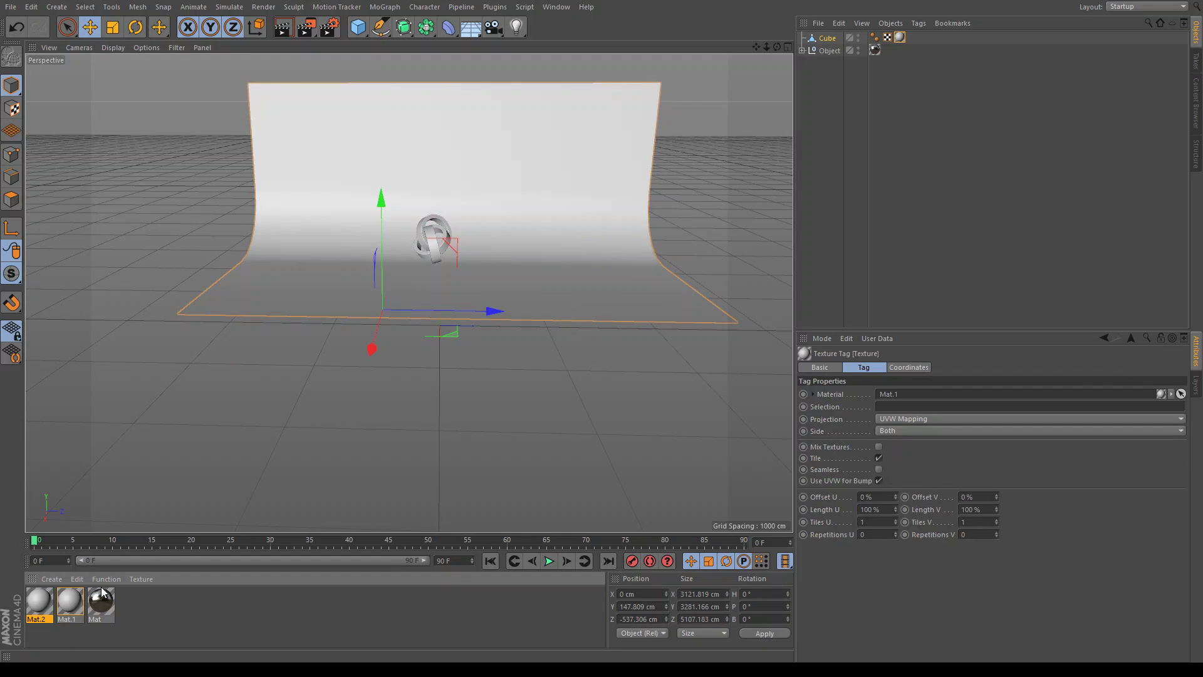
Remove the Mat.1 texture tag from the backdrop and reapply the material
click(73, 603)
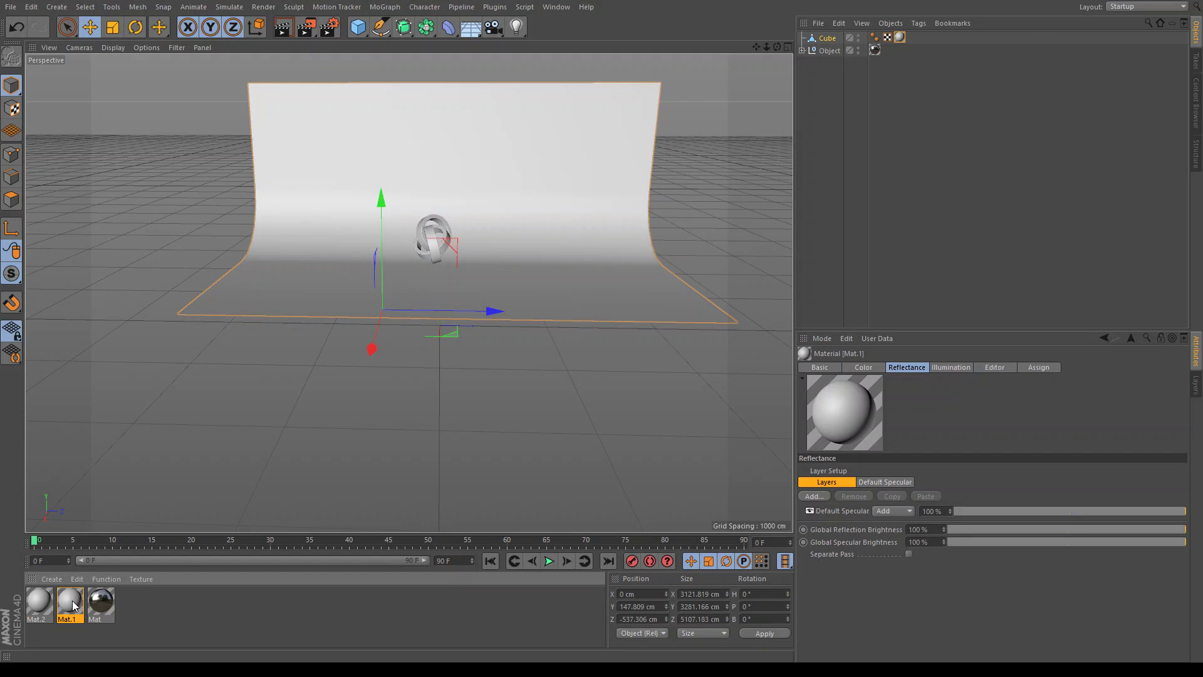
click(893, 37)
key(Delete)
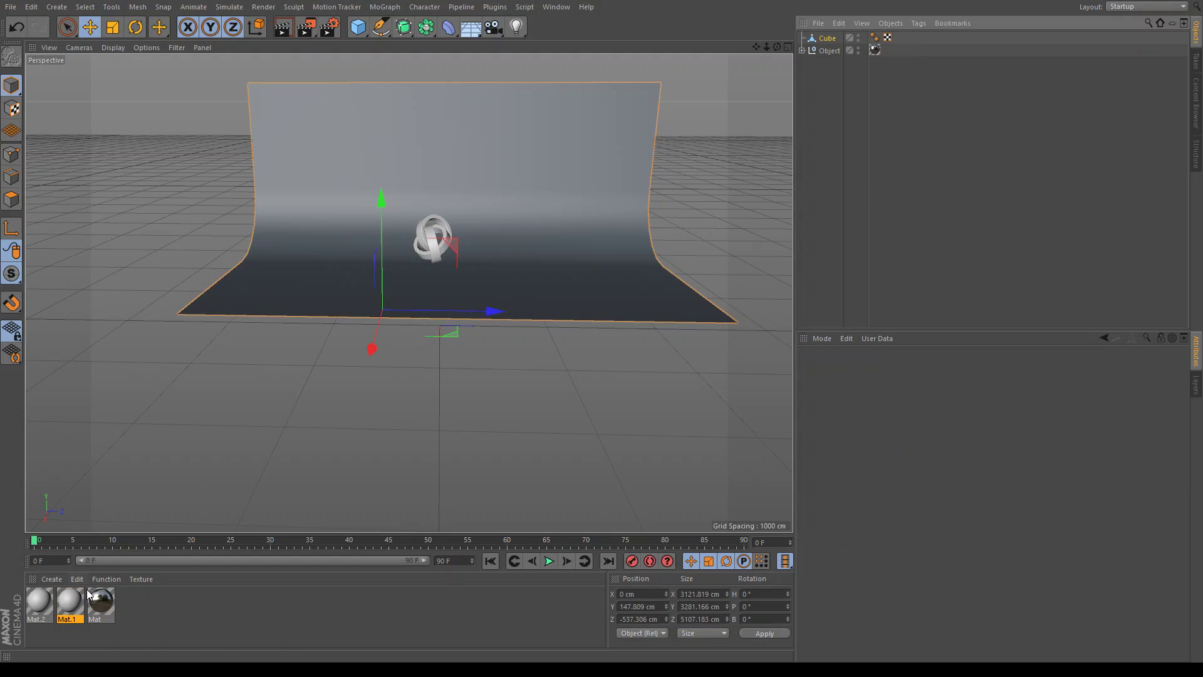
drag(74, 599, 312, 286)
Enable the Luminance channel of Mat.2 and set its brightness to 200%
click(36, 603)
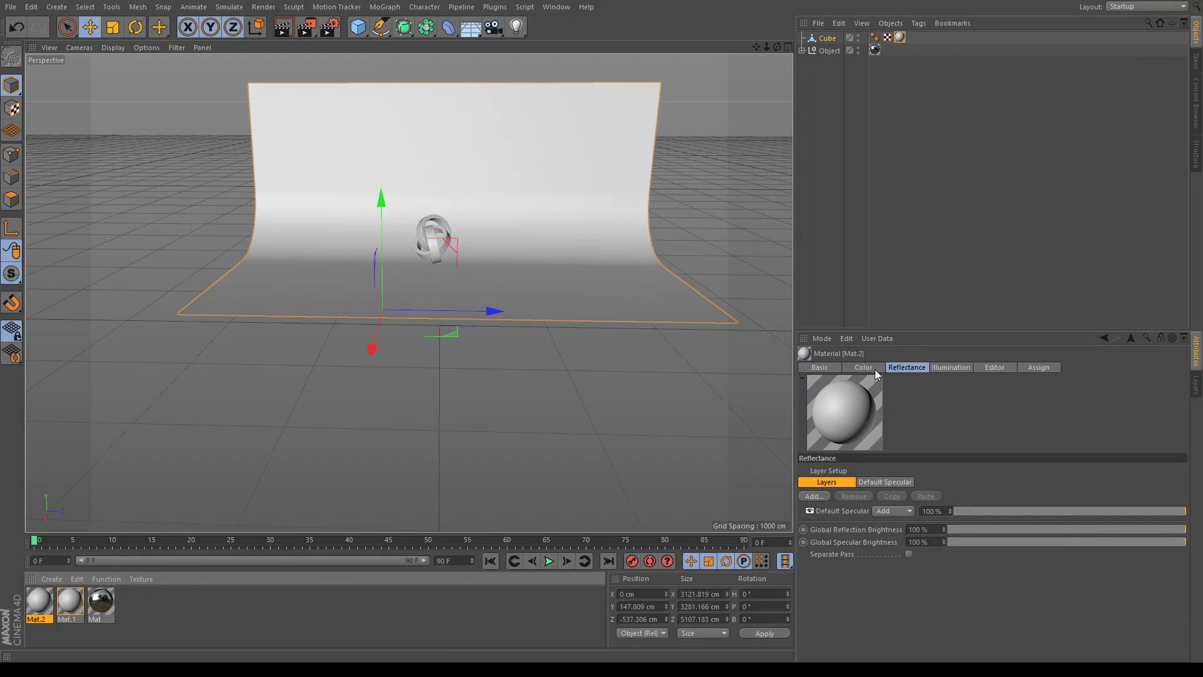
click(821, 368)
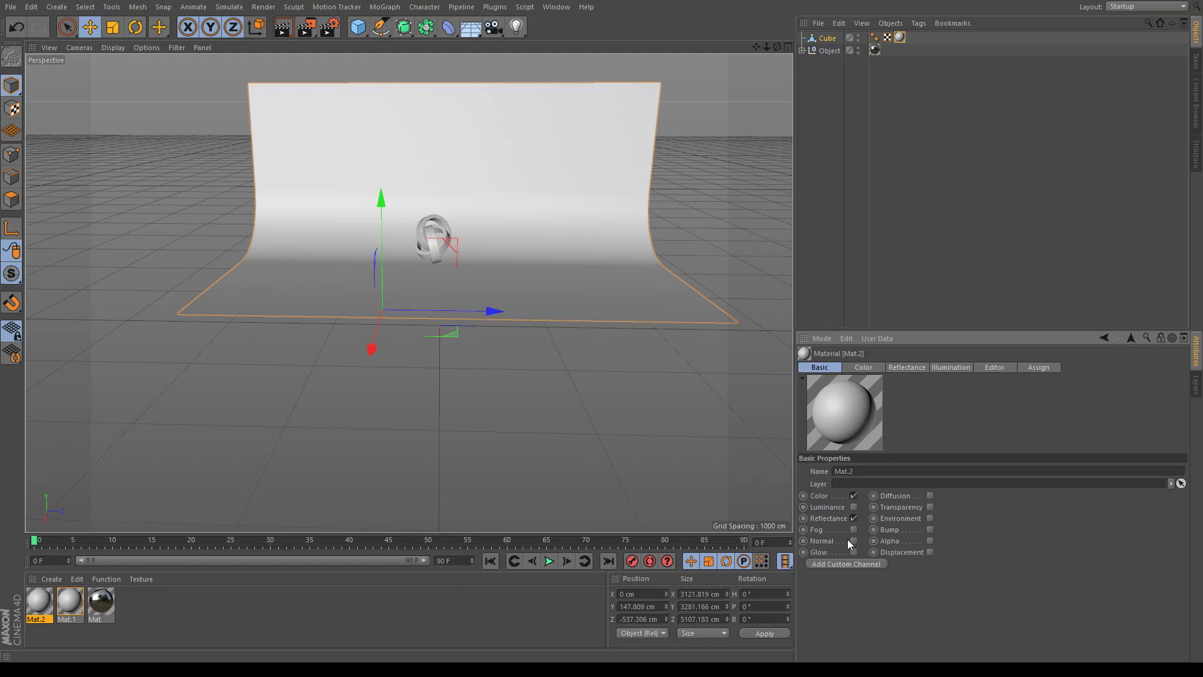
click(853, 507)
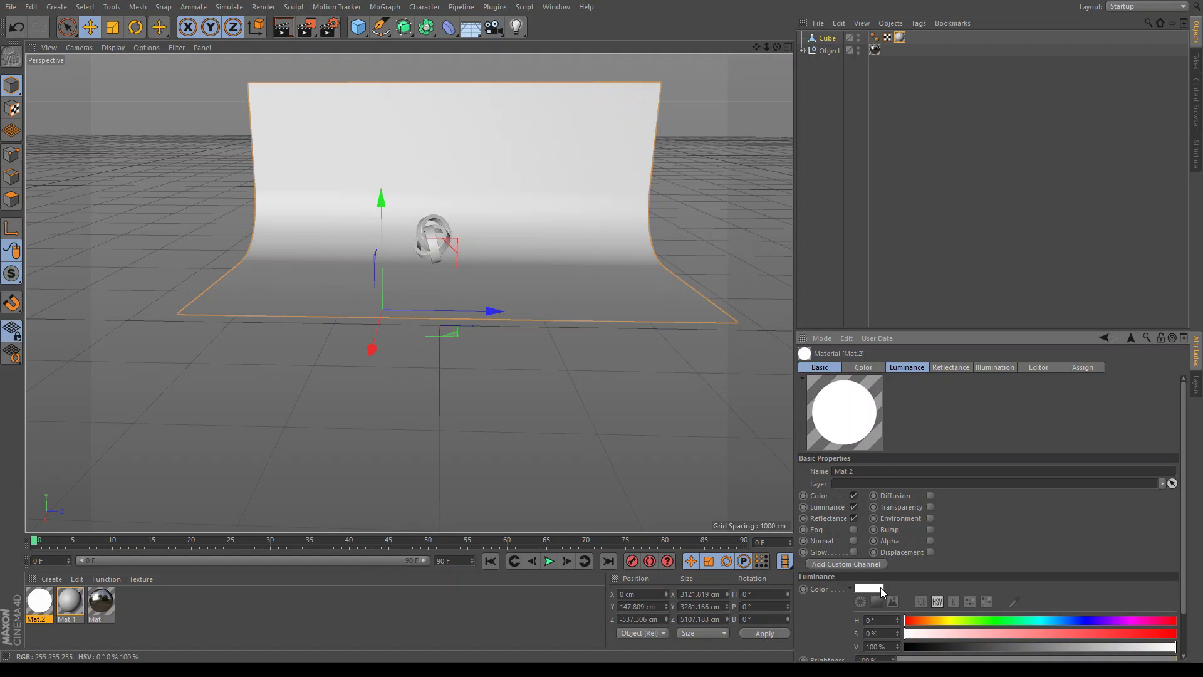
scroll(900, 475, down, 2)
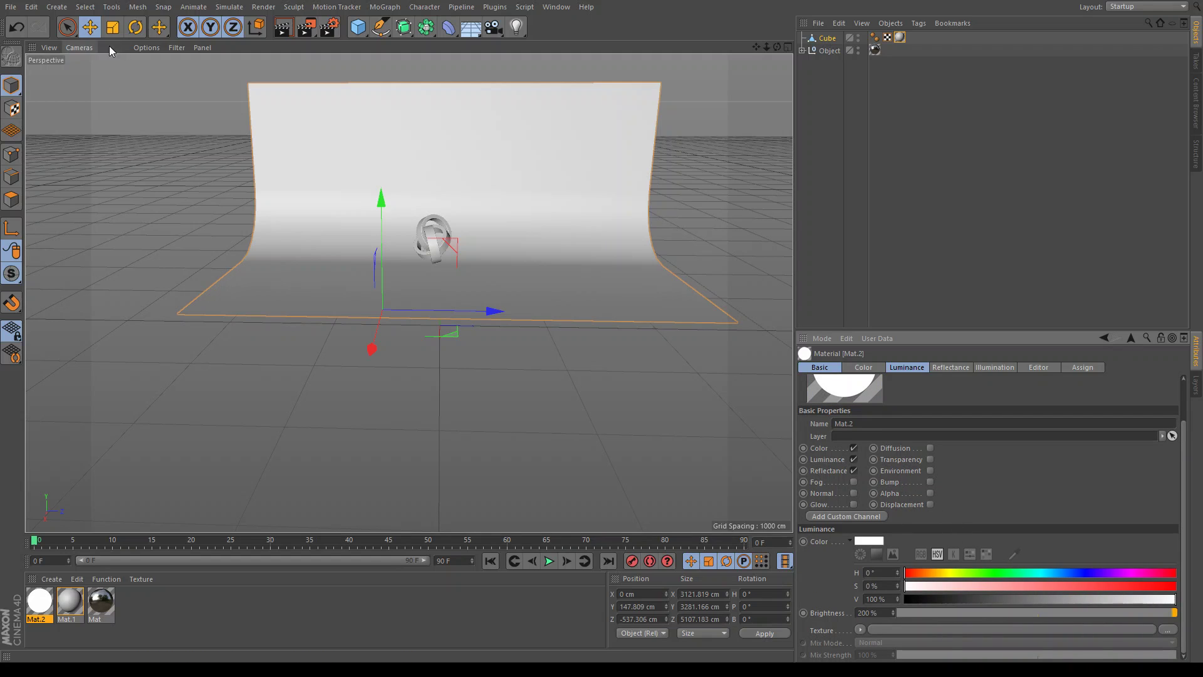
Add a plane, enlarge it to about 2360 by 6116 cm and raise it to about Y 1133 cm
click(441, 72)
scroll(538, 123, down, 4)
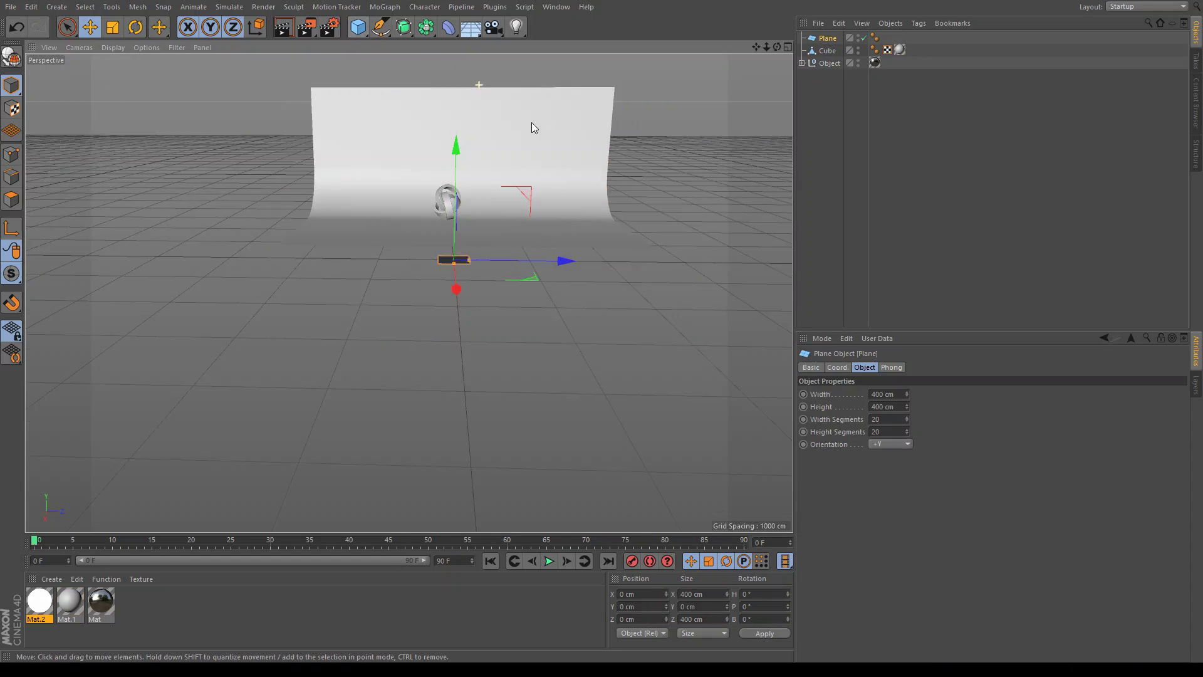
drag(777, 47, 679, 96)
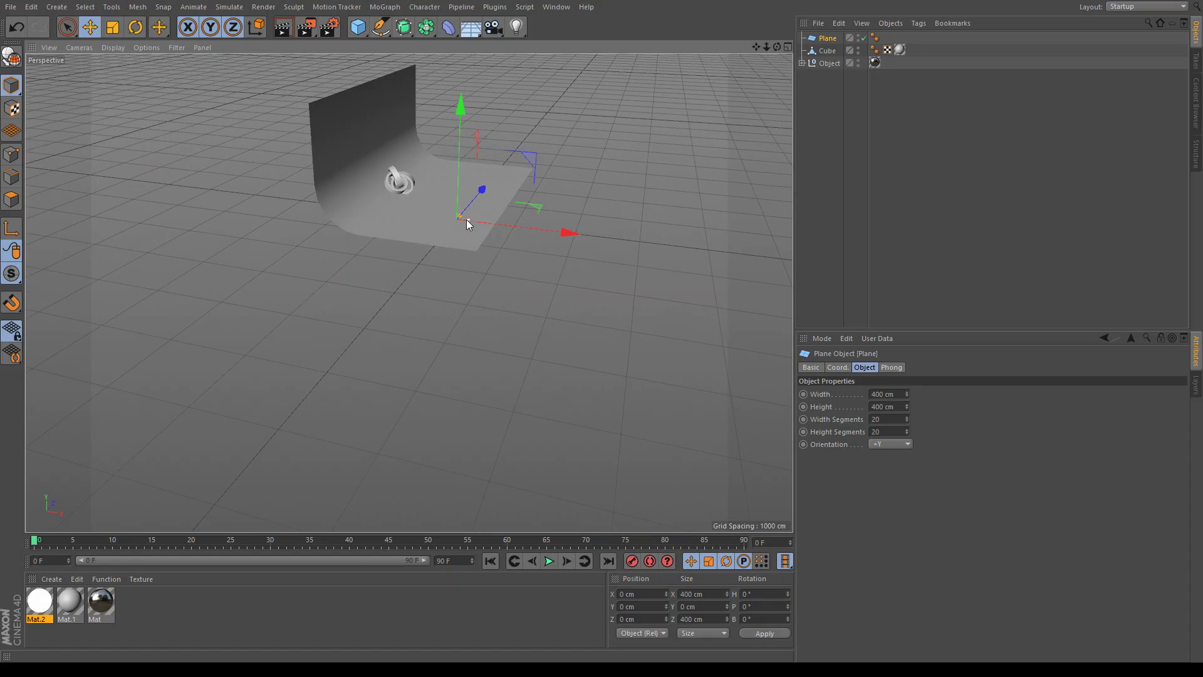
drag(466, 221, 529, 227)
drag(460, 166, 375, 108)
Tilt the plane to a bank of about -119.4° and move it away from the backdrop to about X 765 cm, Y 1564 cm
click(135, 27)
click(90, 27)
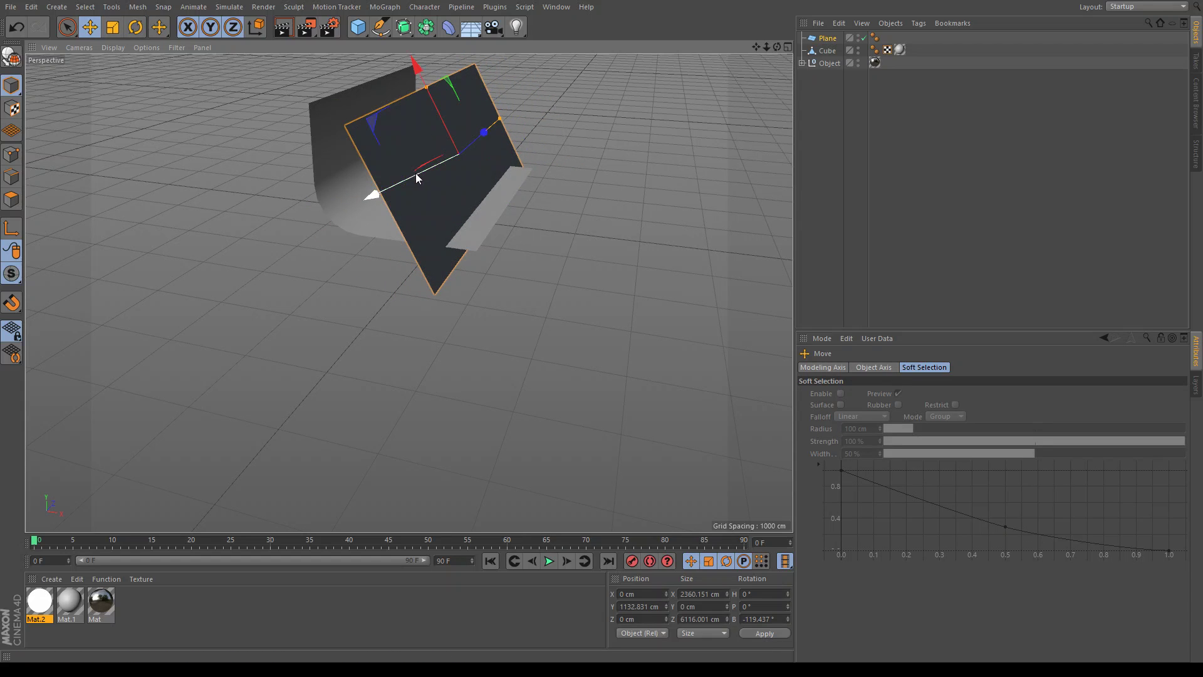
drag(416, 174, 464, 153)
Shrink the tilted plane to about 1653 by 3393 cm and apply the luminous material Mat.2 to it
drag(542, 101, 533, 103)
mouse_move(766, 47)
mouse_down()
mouse_move(714, 49)
mouse_move(776, 48)
mouse_up()
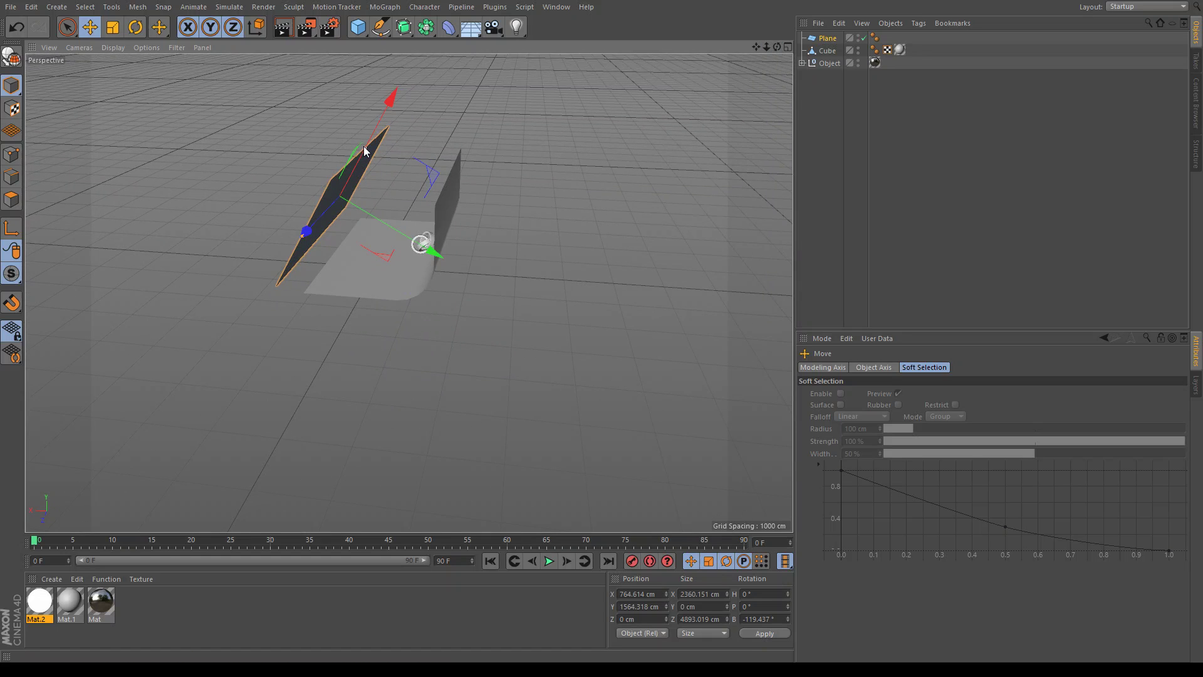
drag(364, 151, 405, 155)
drag(772, 50, 774, 50)
drag(422, 287, 355, 273)
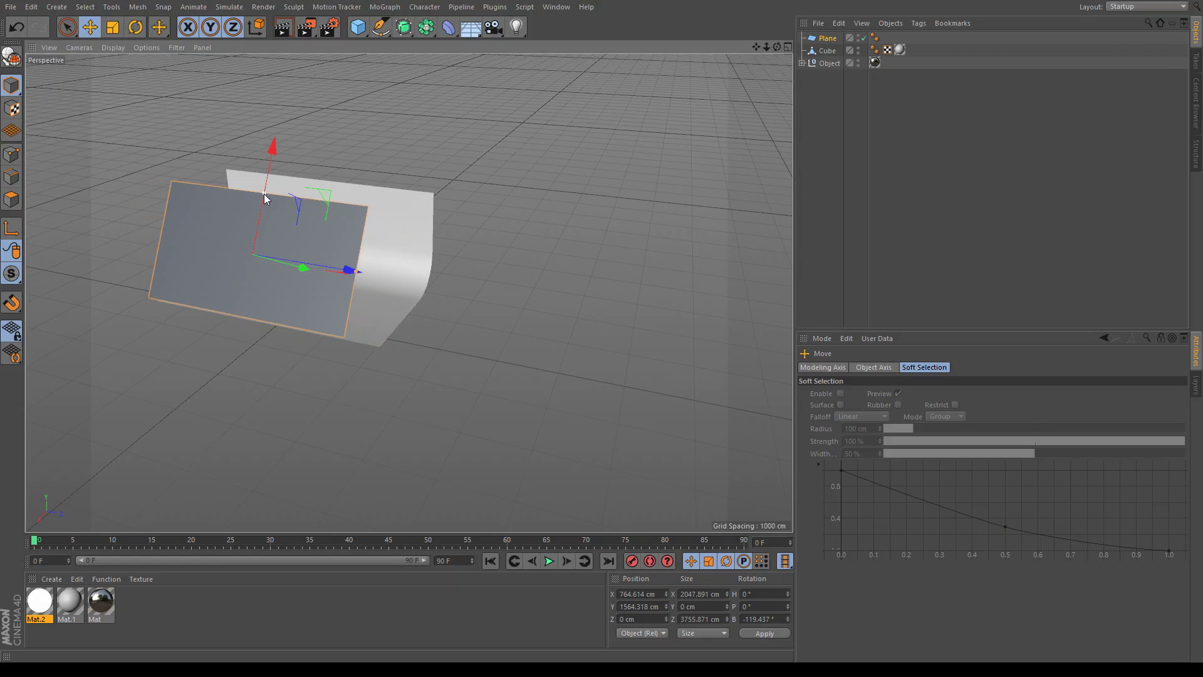
drag(263, 196, 264, 207)
drag(353, 275, 344, 272)
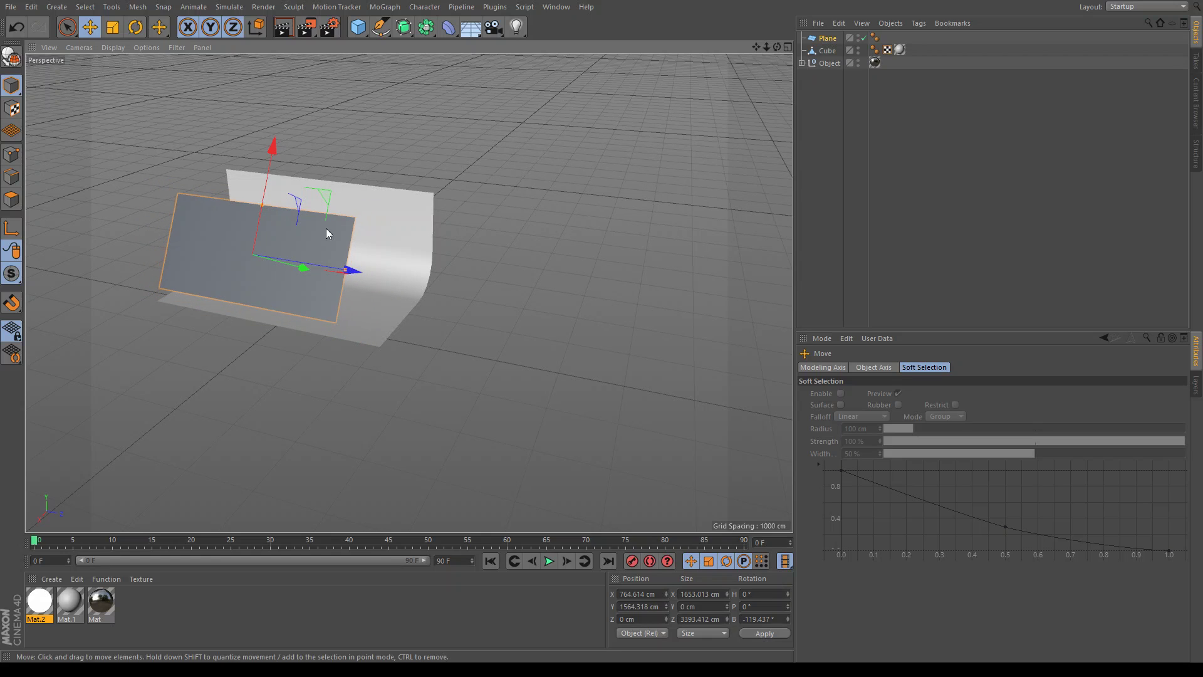
drag(31, 613, 228, 279)
Rotate the ring group so the three interlocking rings face the view at an angle
scroll(400, 283, up, 5)
scroll(431, 260, up, 5)
scroll(322, 255, up, 5)
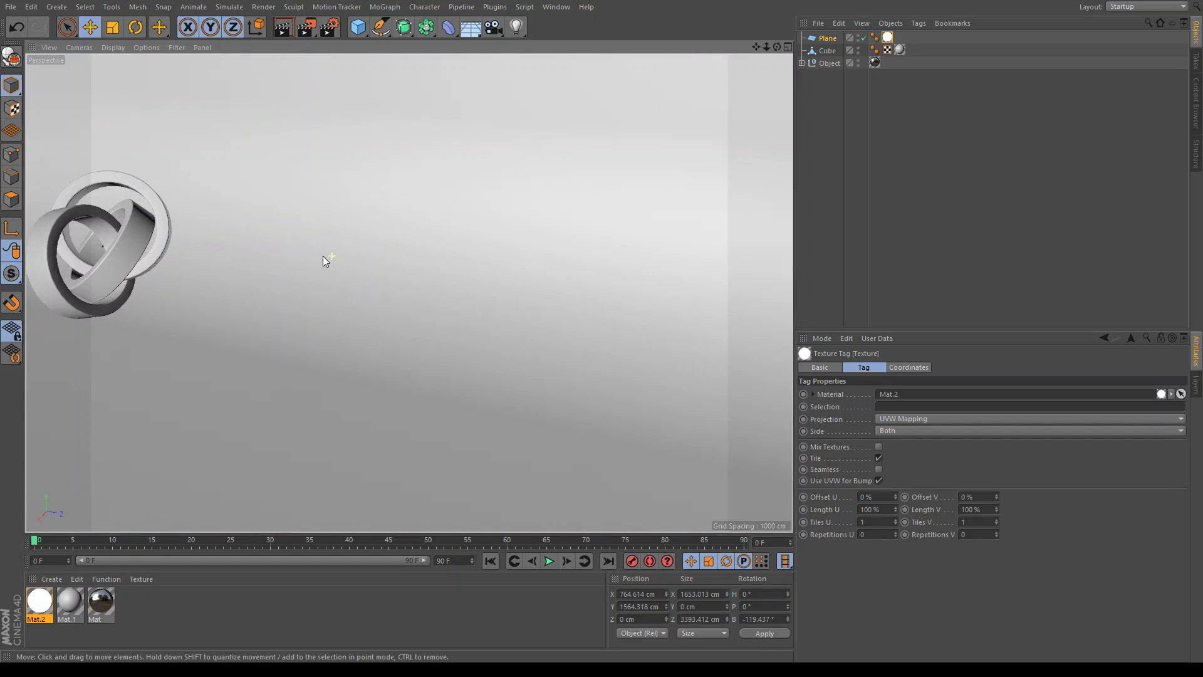
drag(777, 47, 410, 293)
scroll(349, 258, down, 5)
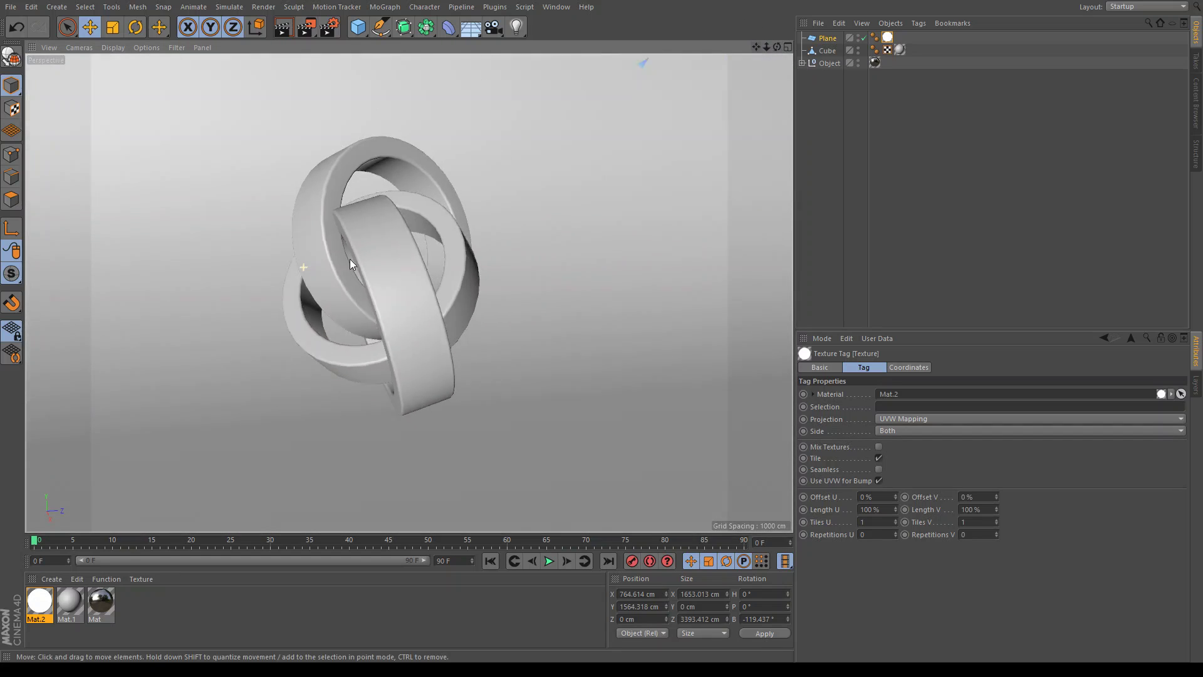
drag(777, 48, 276, 66)
click(826, 64)
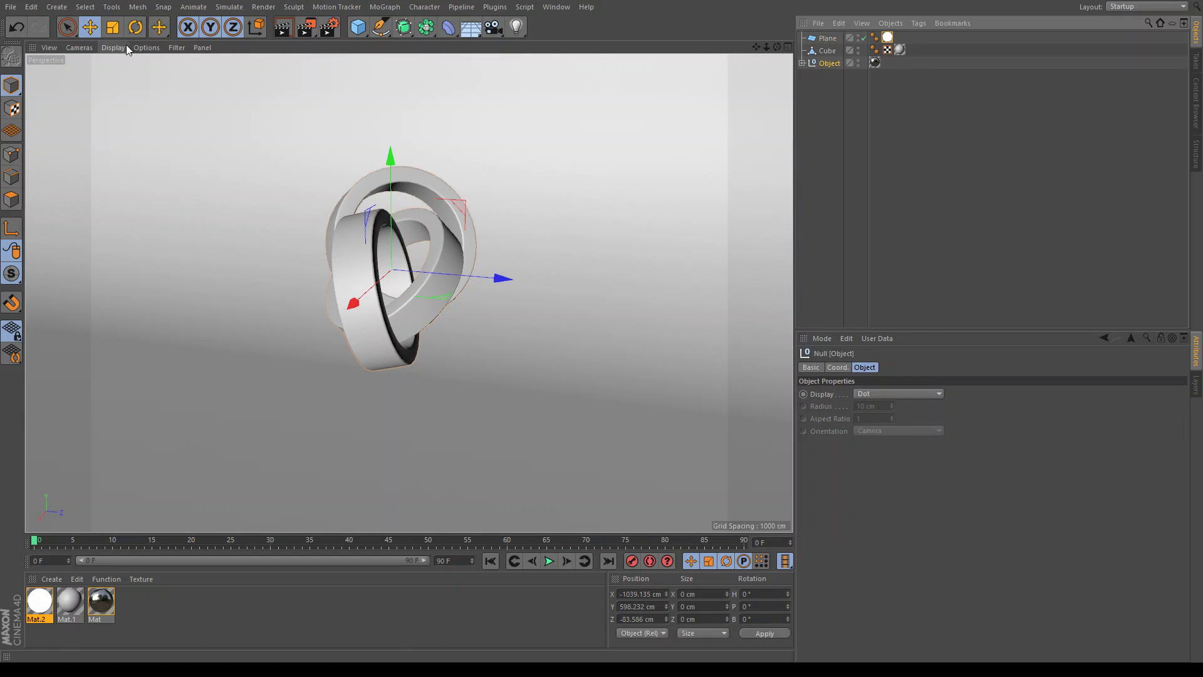
click(135, 27)
drag(412, 290, 382, 277)
Add a camera framing the rings from about X 750 cm, Y 1027 cm, Z -101 cm and render the view
mouse_move(777, 47)
mouse_down()
mouse_move(821, 49)
mouse_move(778, 54)
mouse_move(778, 67)
mouse_up()
click(493, 27)
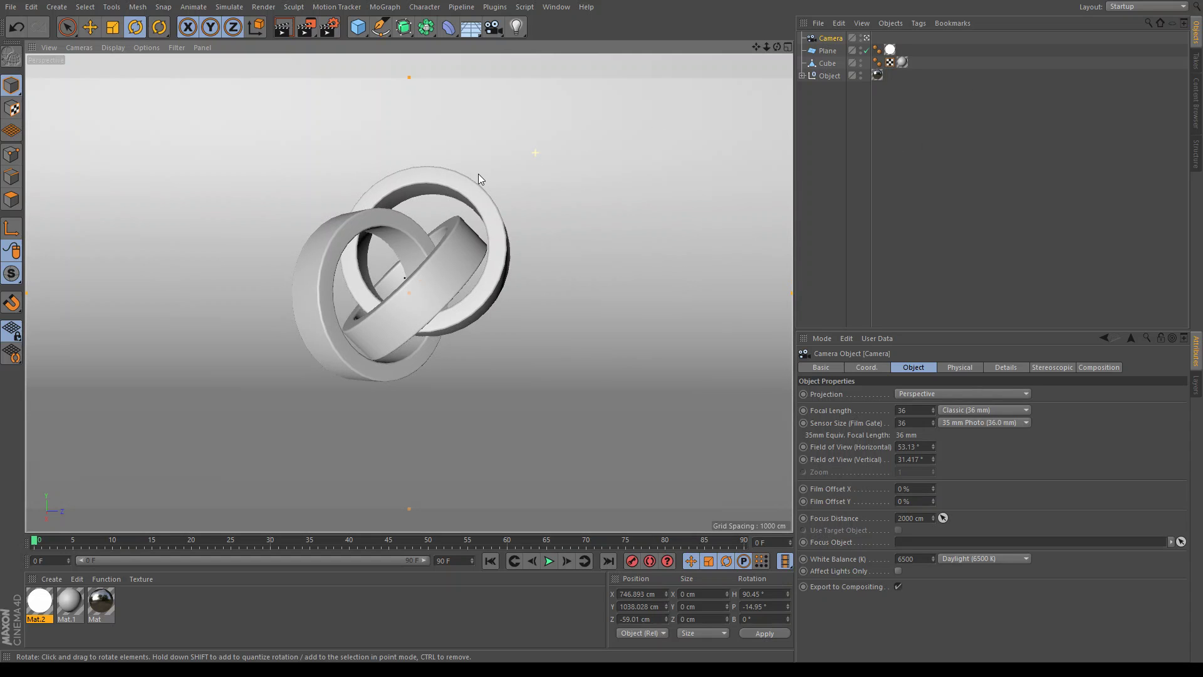
scroll(479, 174, down, 1)
mouse_move(756, 47)
mouse_down()
mouse_move(779, 64)
mouse_move(773, 42)
mouse_up()
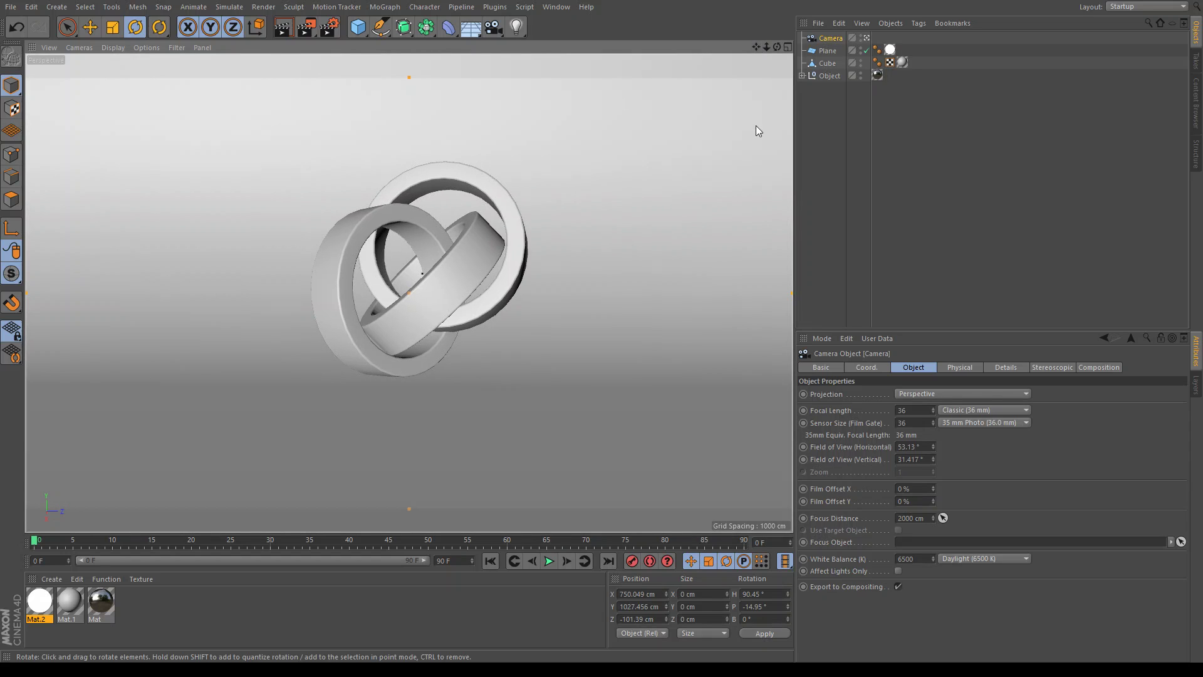
click(283, 27)
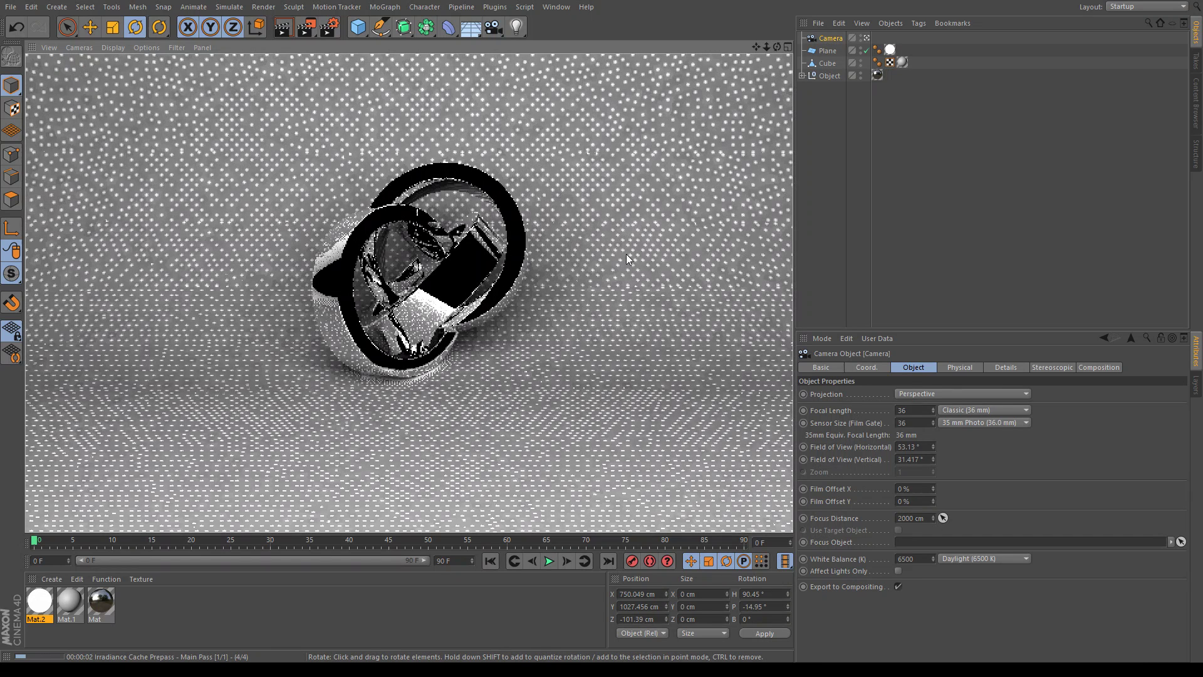